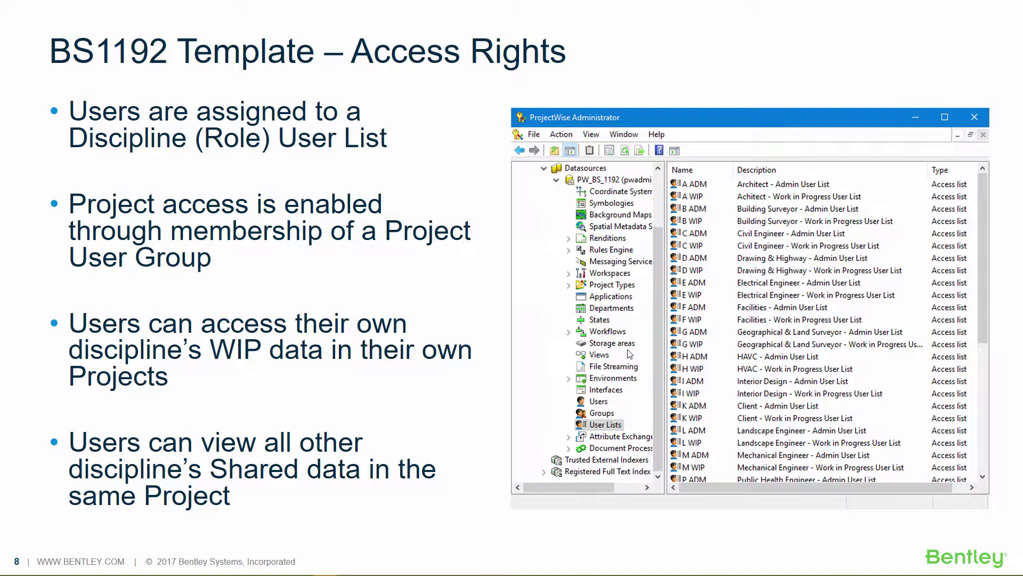
- Advance past the BS1192 Environment slide to start the three-window ProjectWise demo video
key(Right)
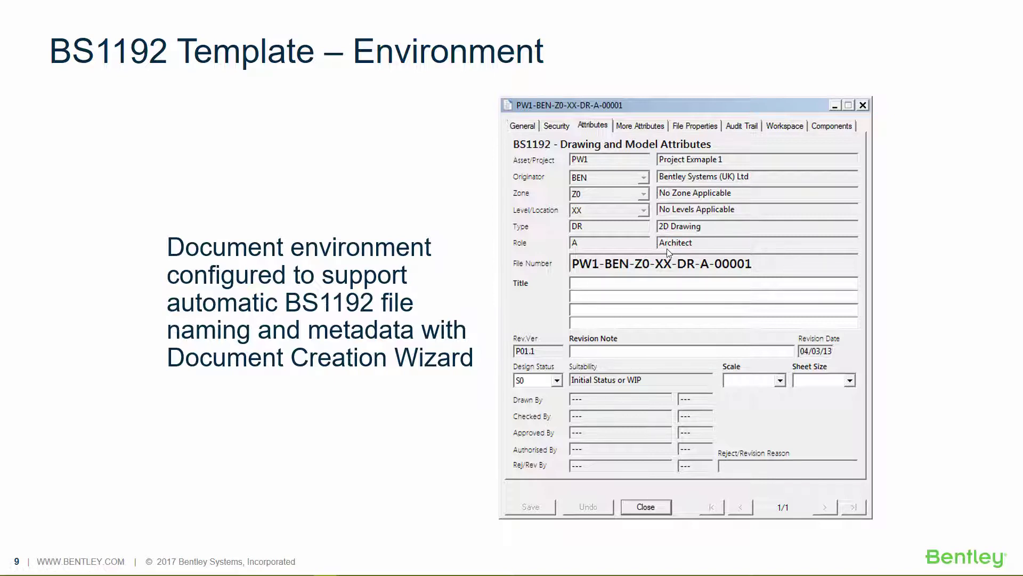
key(Right)
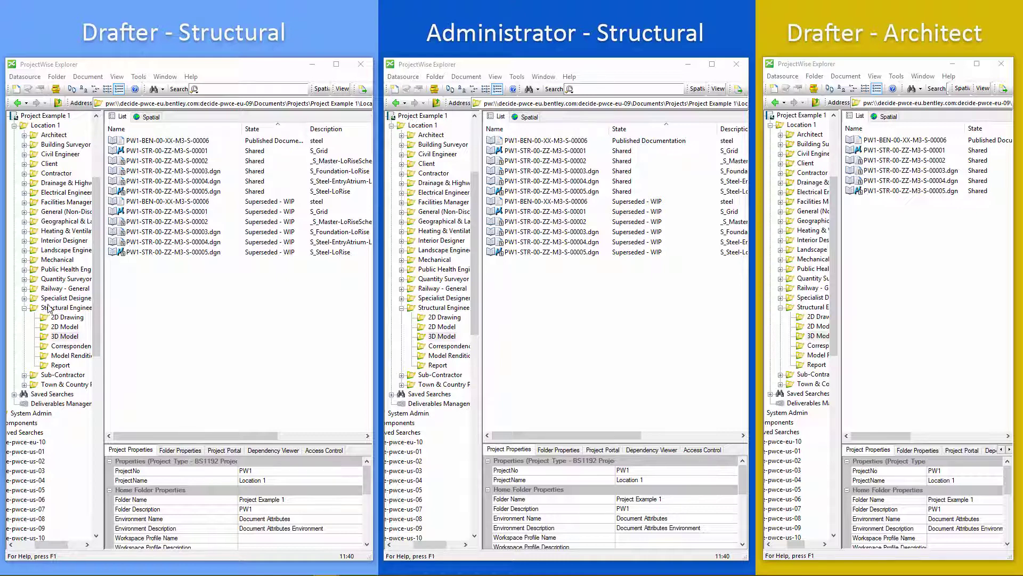
- Show the Structural Engineer 3D Model folder in the drafter's and architect's windows, back on the drafter's list
click(63, 336)
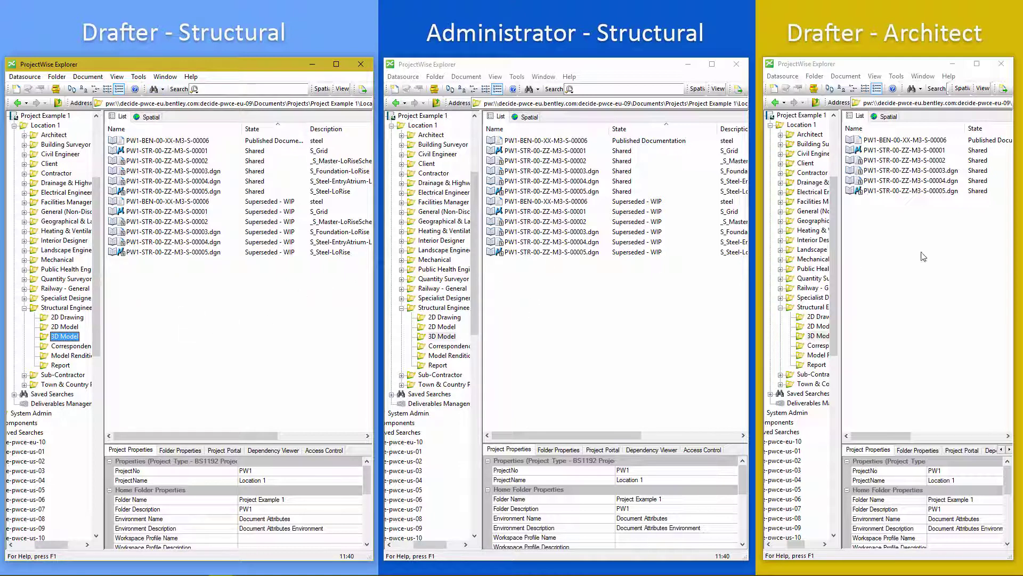
click(821, 336)
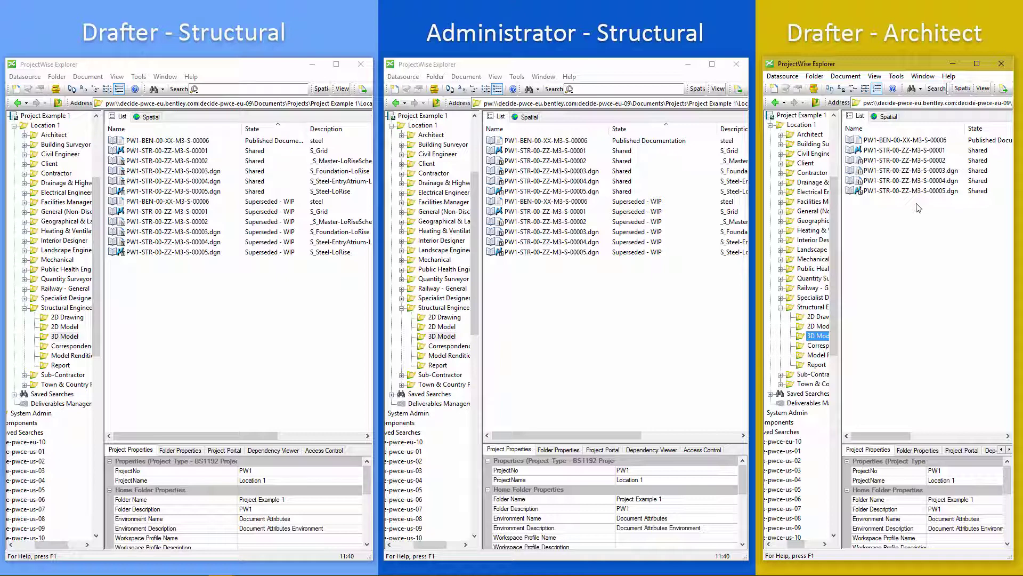
click(187, 316)
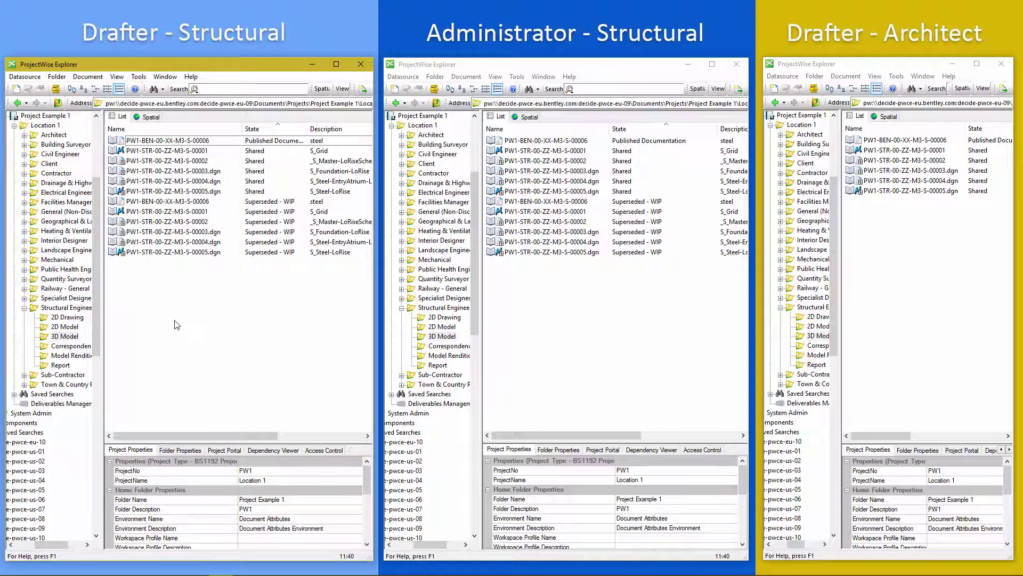
- Start a New Document wizard in the structural 3D Model folder, keeping 3D Model as target
right_click(176, 320)
mouse_move(267, 96)
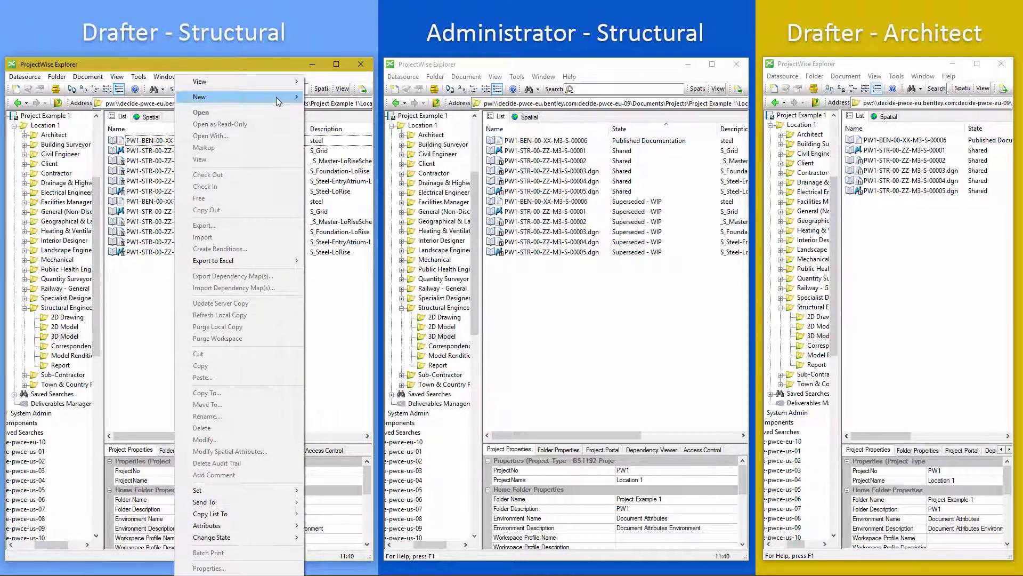
click(360, 97)
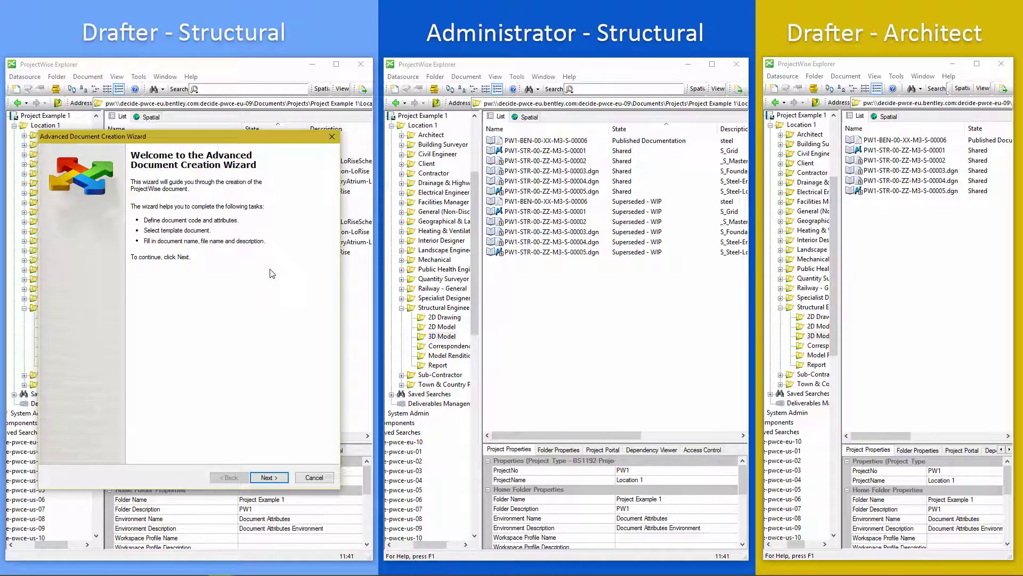
click(268, 477)
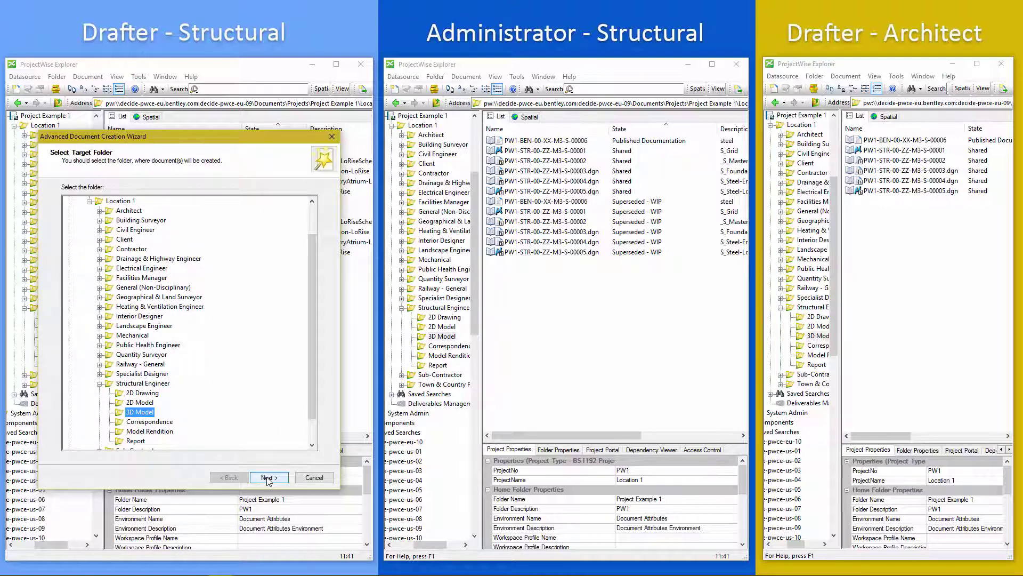
click(268, 478)
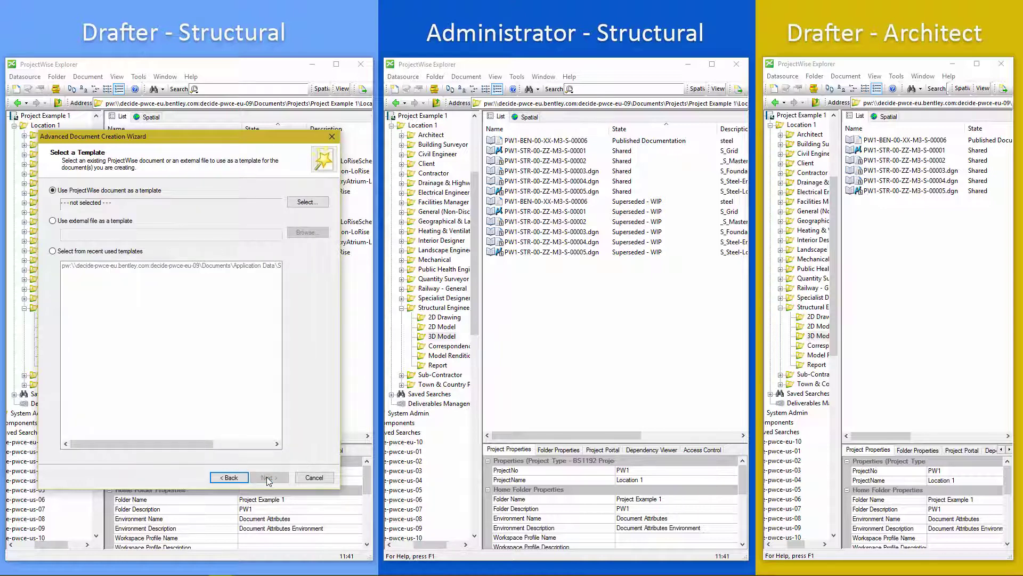
- Choose BS1192-Model Seed from Application Data > Seed Files as the document template
click(298, 203)
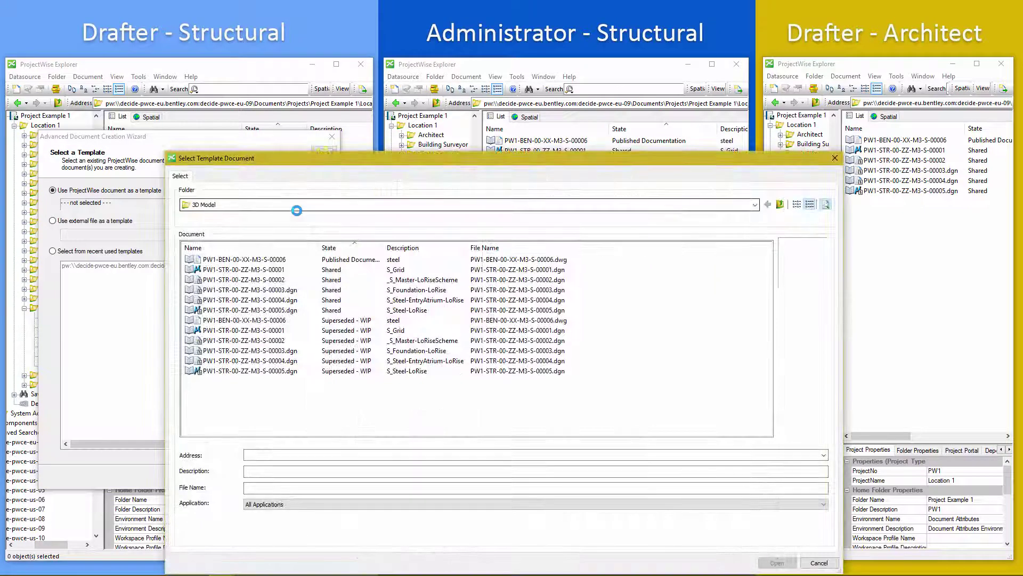
click(299, 206)
click(266, 225)
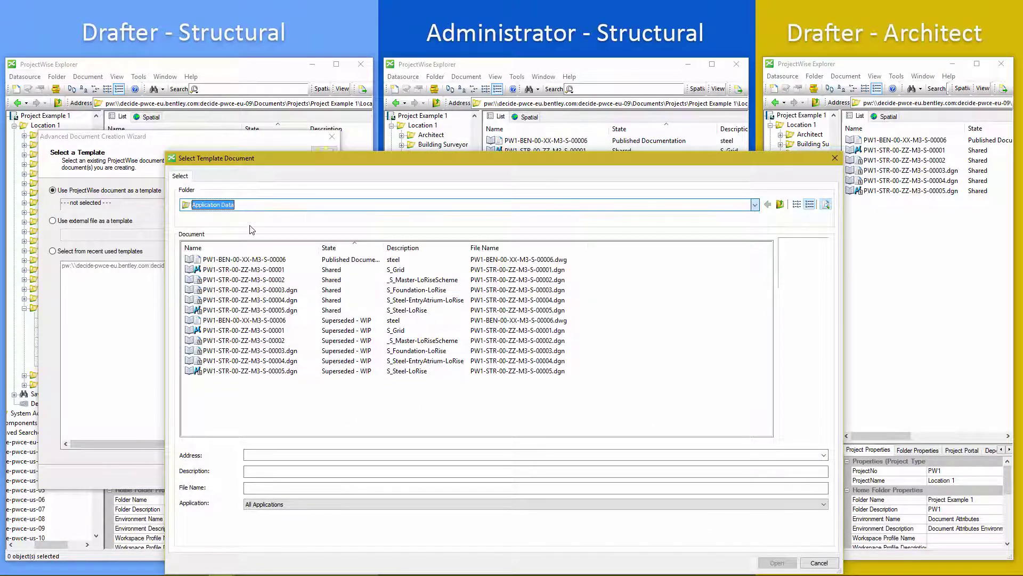
double_click(216, 259)
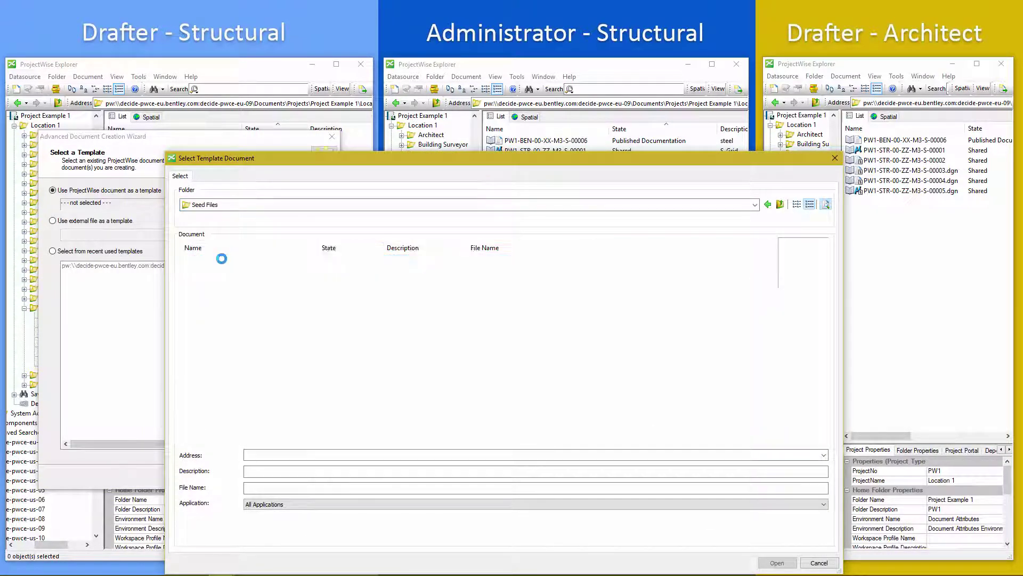
click(244, 309)
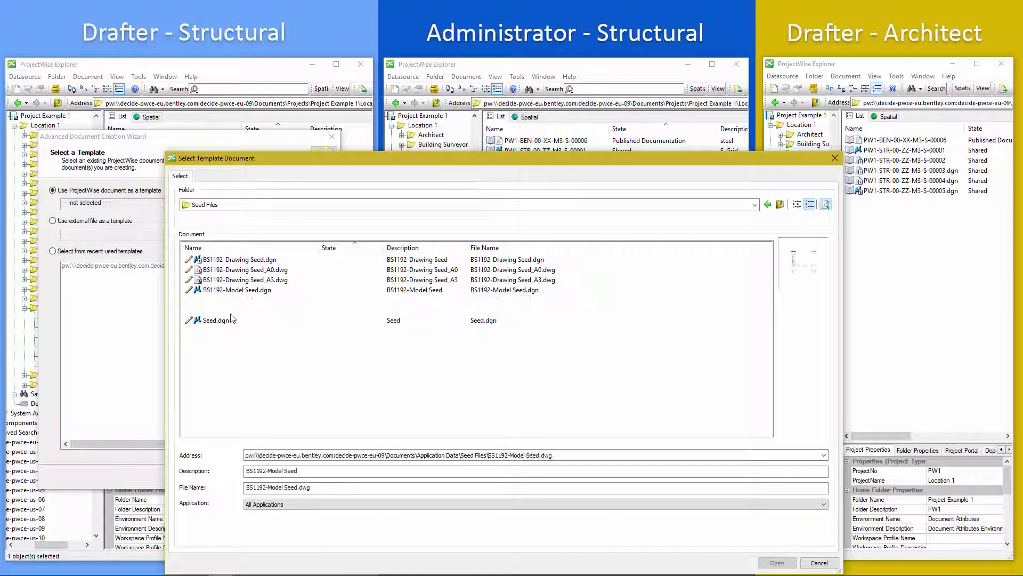
click(776, 563)
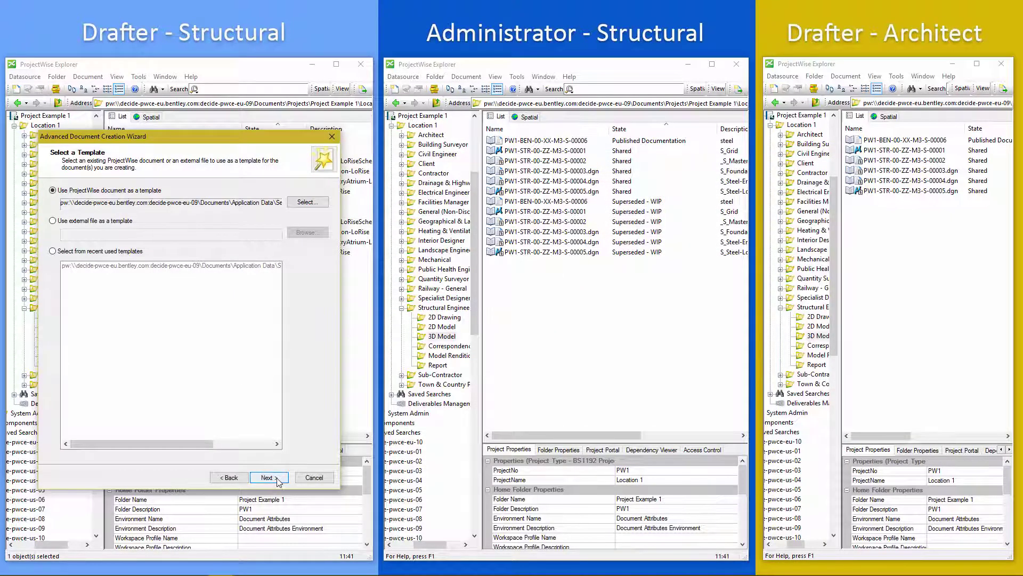
- On the document code page, set the Originator to STR (Structural engineer)
click(277, 478)
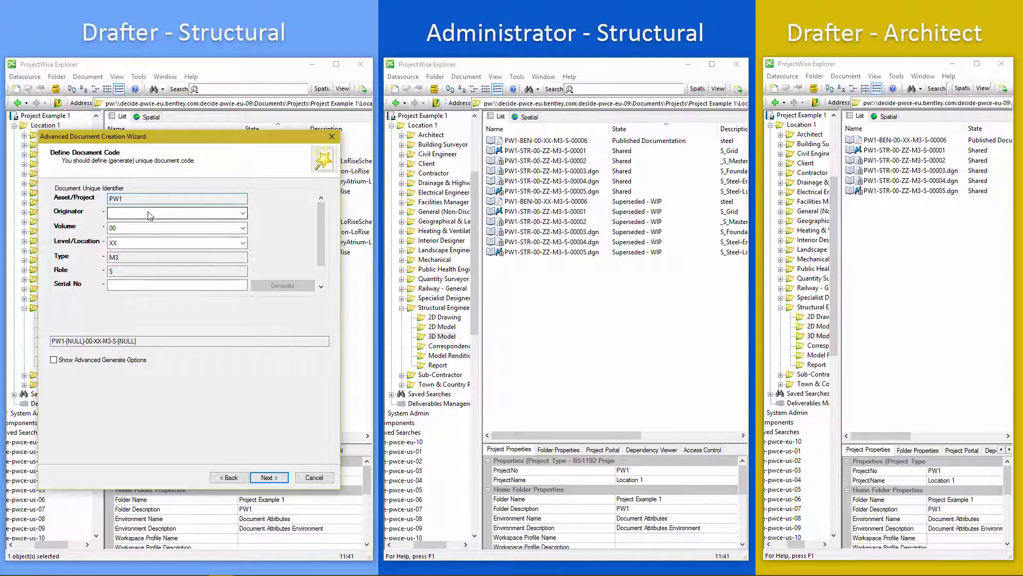
click(96, 341)
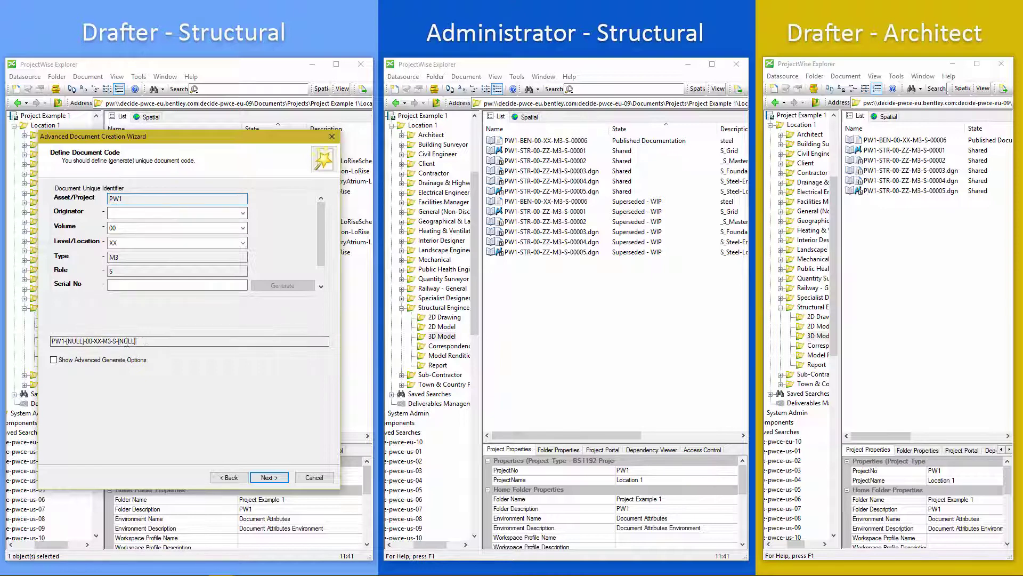
click(125, 198)
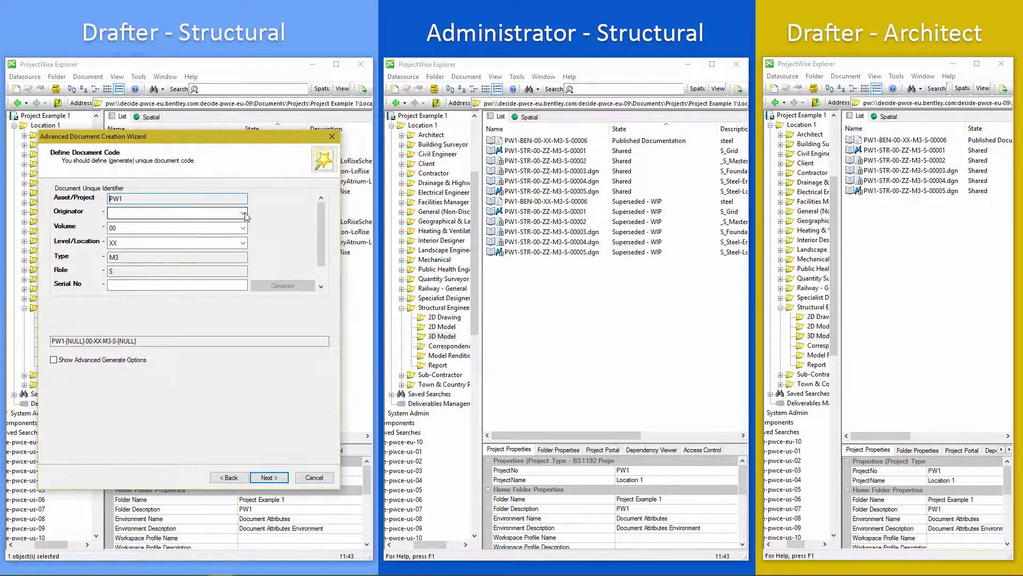
click(244, 214)
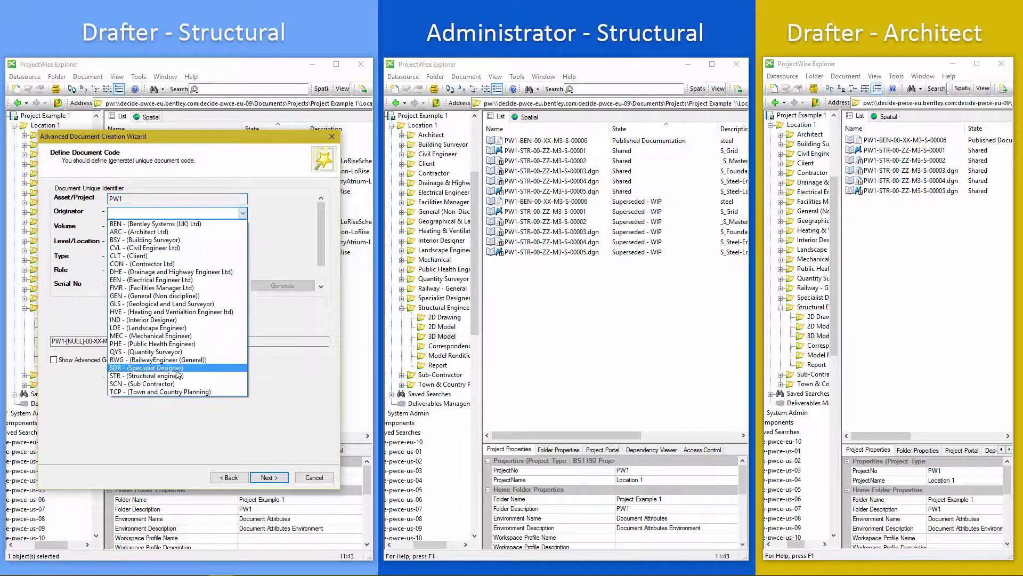
click(174, 377)
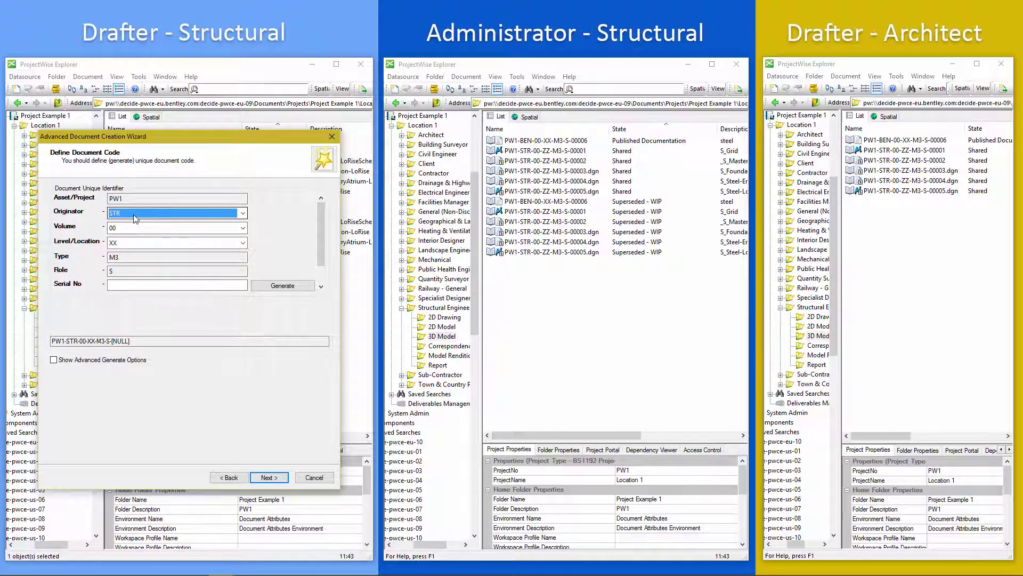
- Set Level/Location to ZZ and generate serial 00006, giving code PW1-STR-00-ZZ-M3-S-00006
click(130, 244)
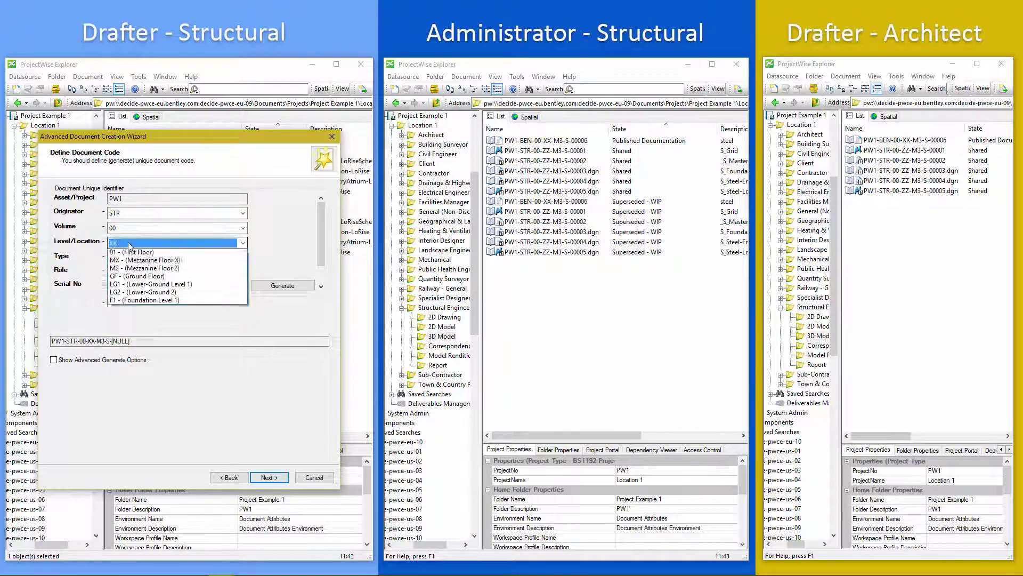
key(z)
key(Return)
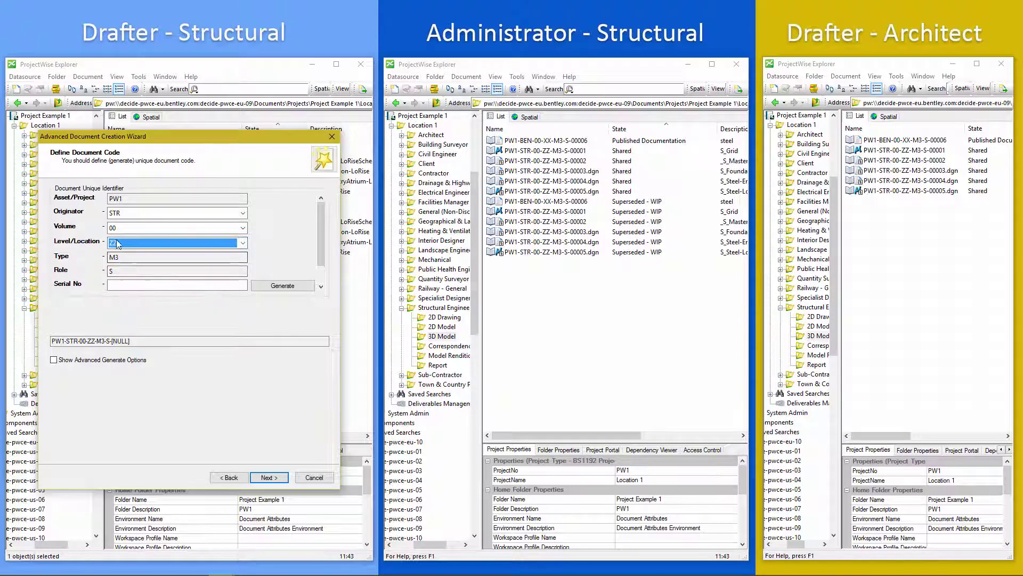
click(140, 258)
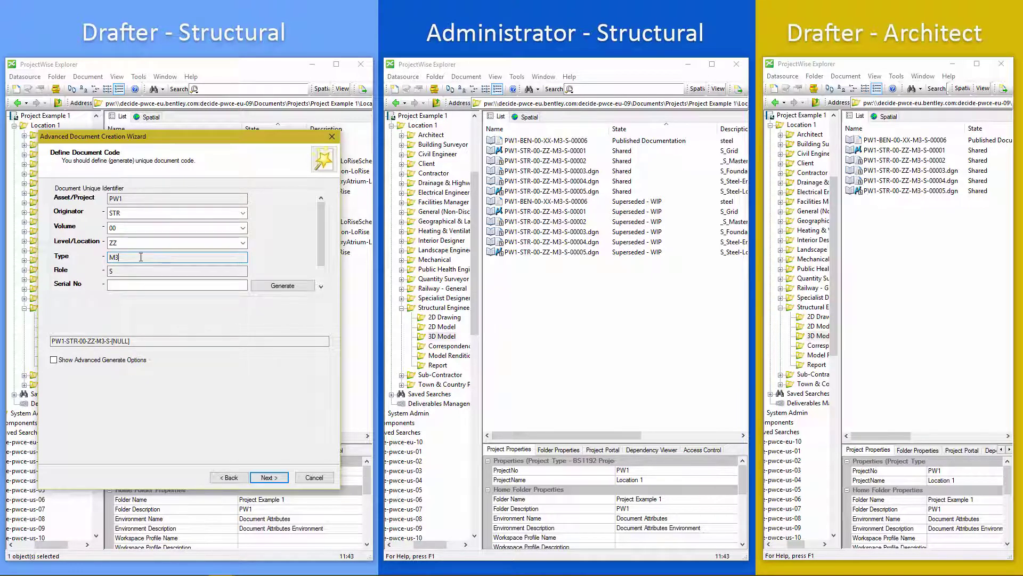
click(136, 275)
click(273, 286)
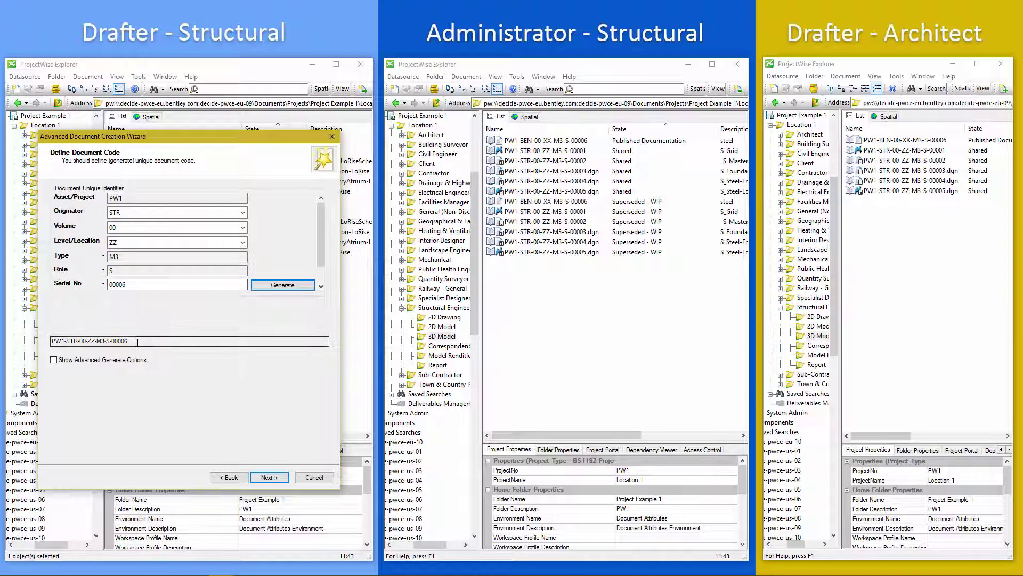
drag(143, 342, 51, 340)
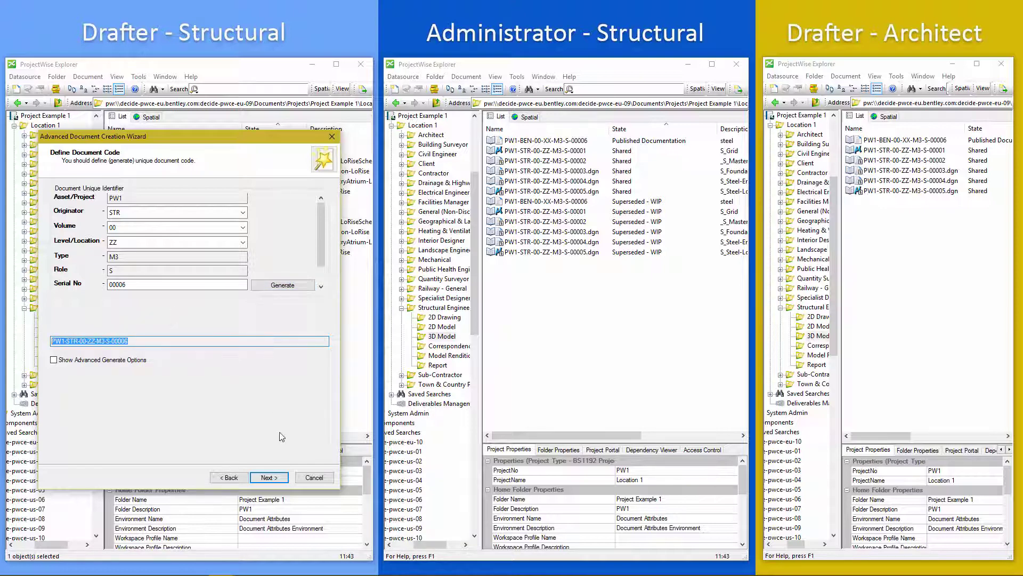
click(269, 477)
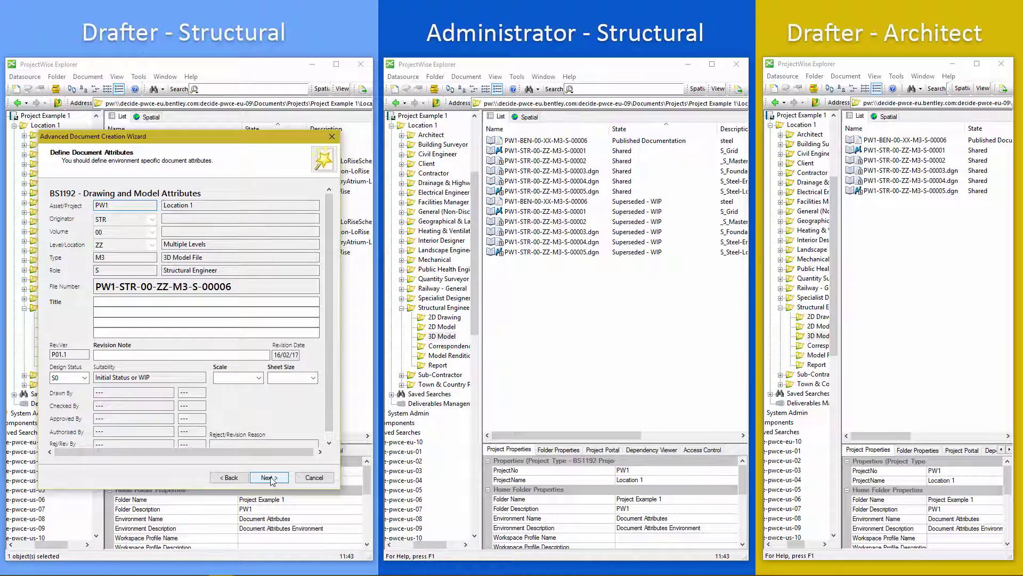
- Enter title S_Foundations_B, revision note 'draft', and design status S0 Initial Status or WIP
click(177, 301)
click(177, 301)
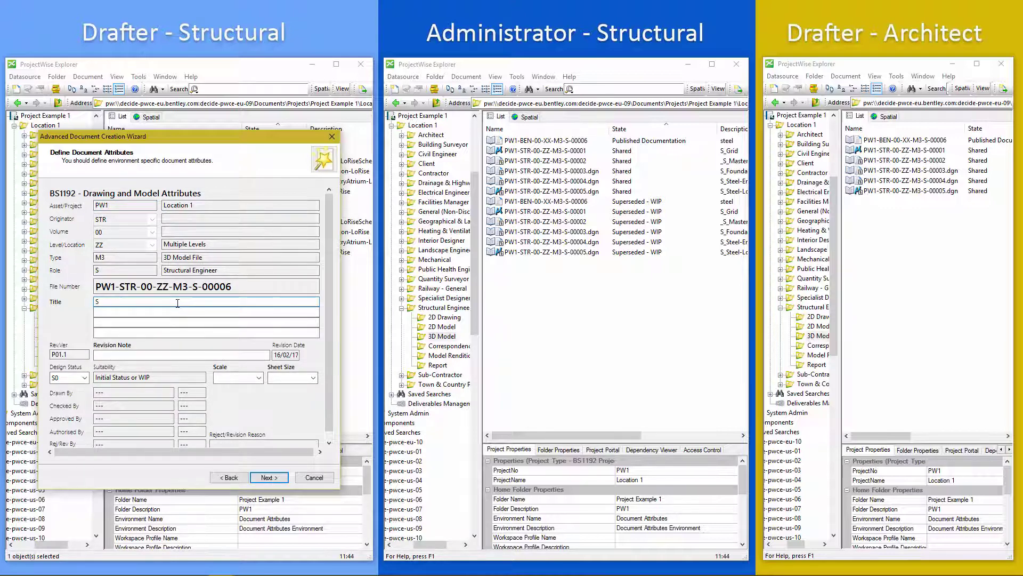
text(S_Foundations)
text(_B)
click(113, 355)
text(draft)
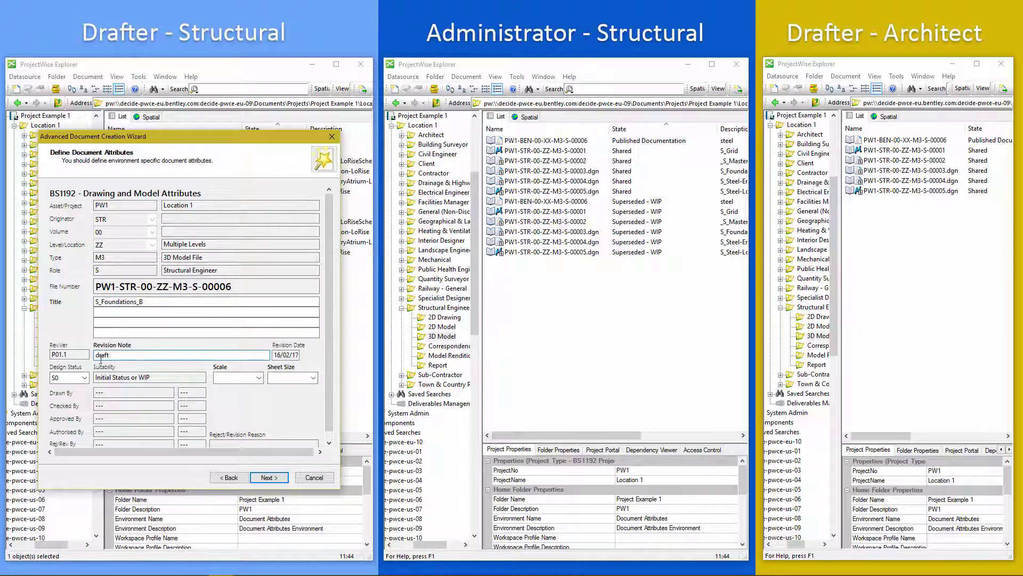
click(67, 378)
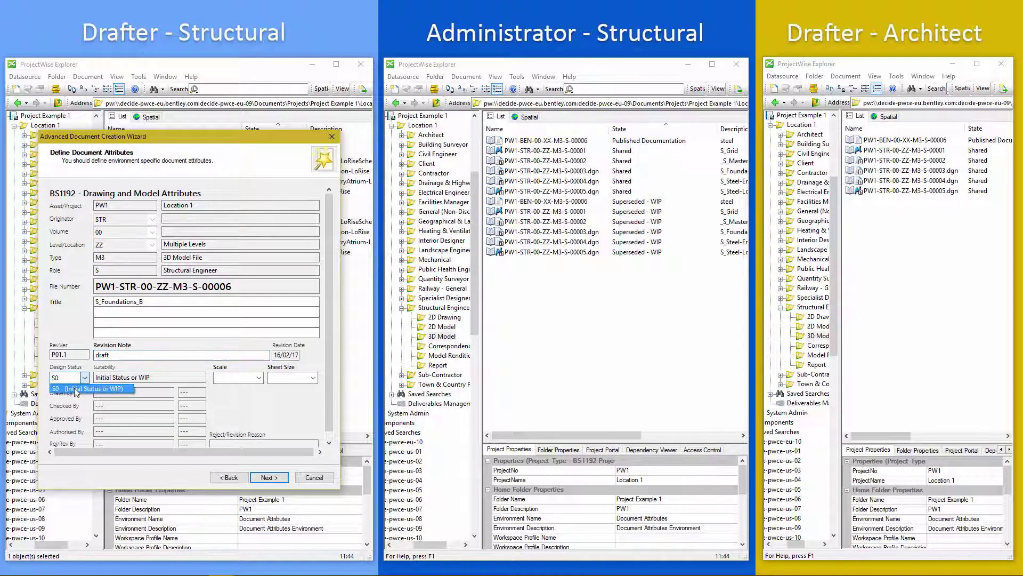
click(75, 389)
click(70, 354)
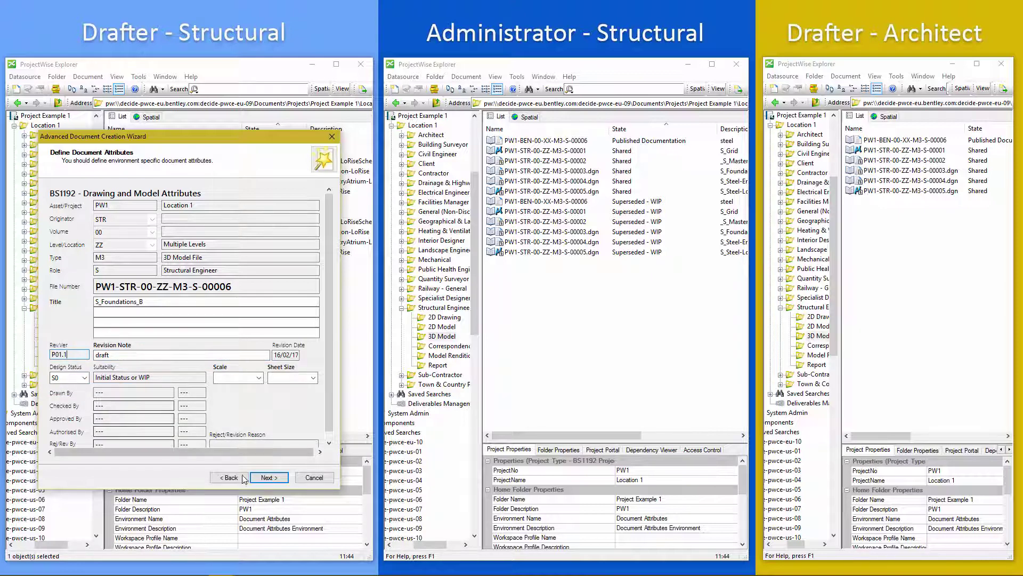
- Add the description 'Foundations' and confirm creation of the new model document
click(268, 477)
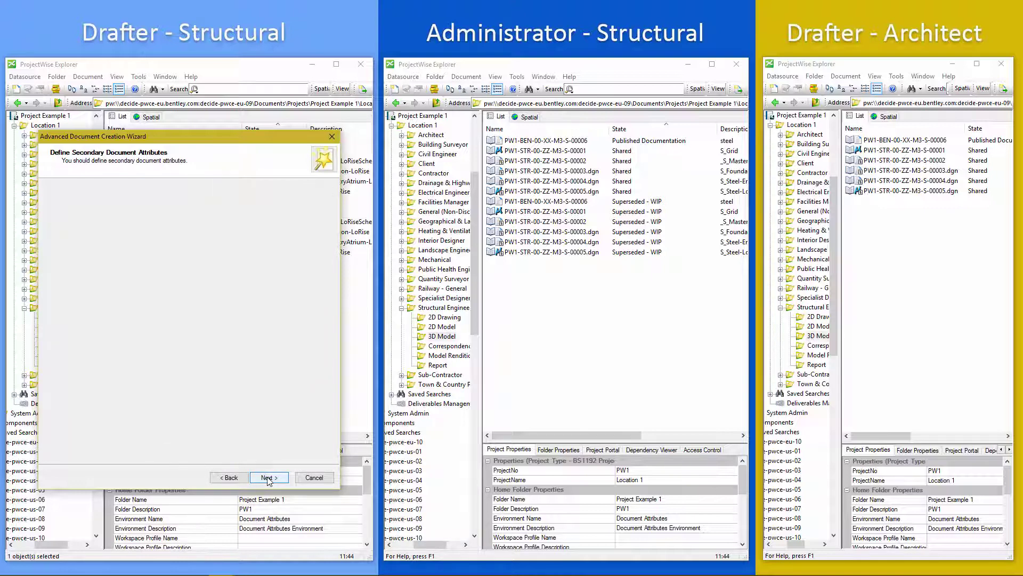
click(268, 478)
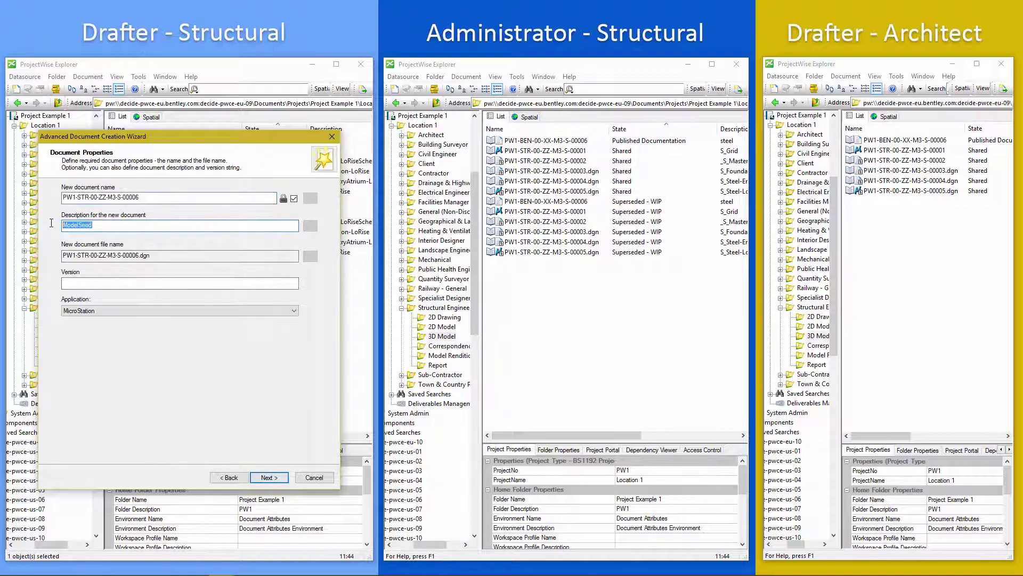
text(Foundations)
click(267, 478)
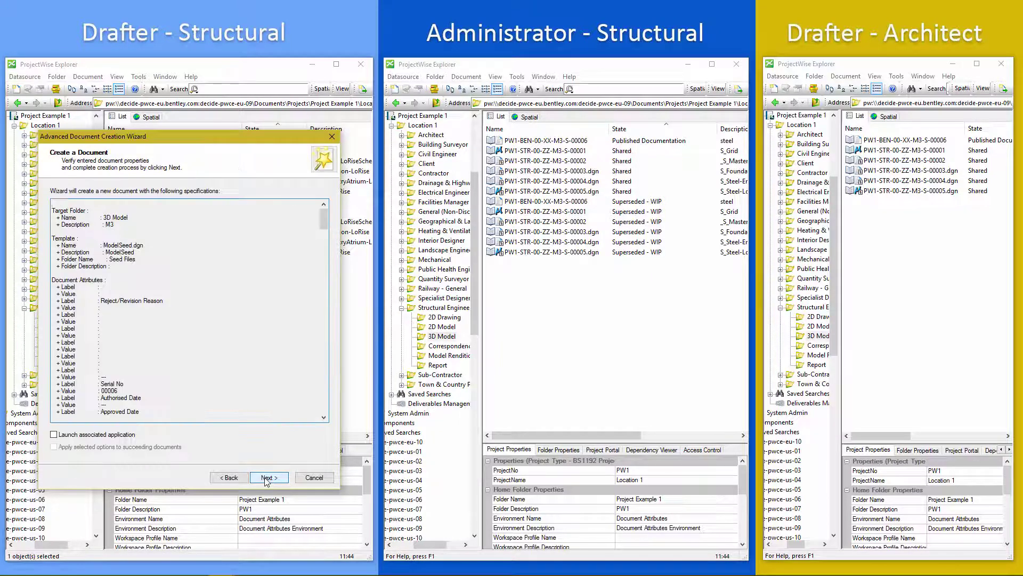
click(267, 478)
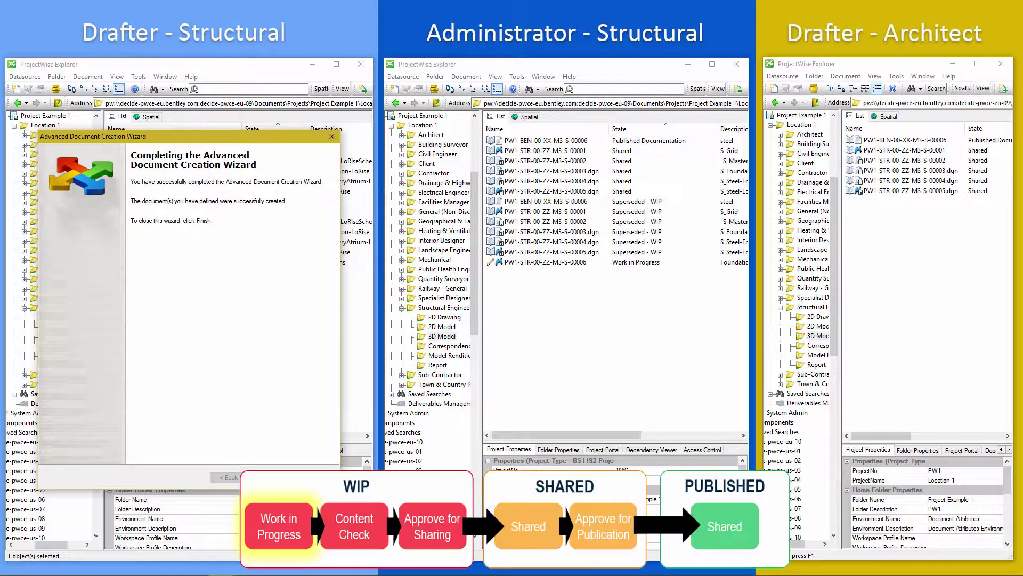
- Finish the wizard and select the new Work in Progress model PW1-STR-00-ZZ-M3-S-00006
click(267, 477)
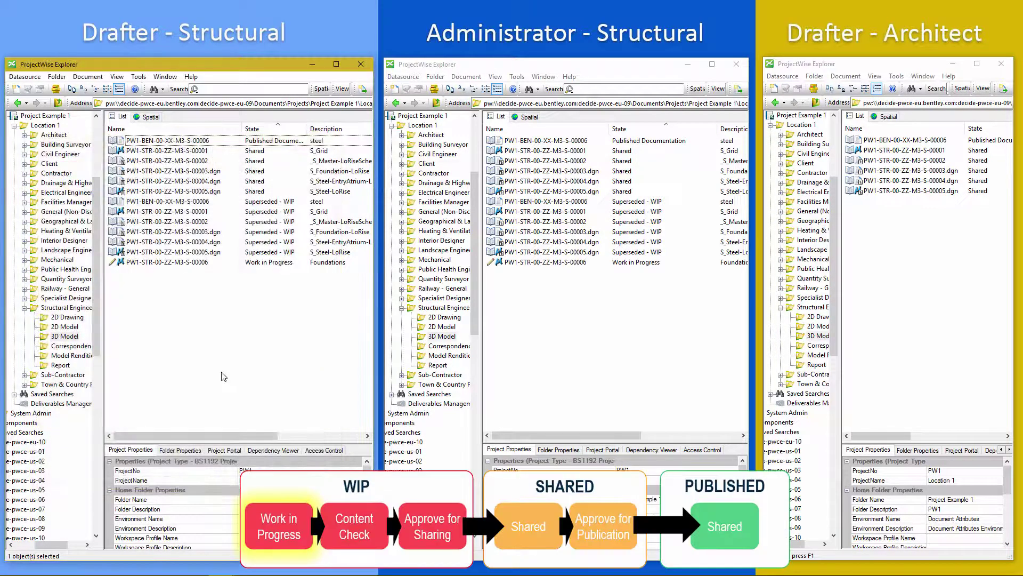
click(162, 266)
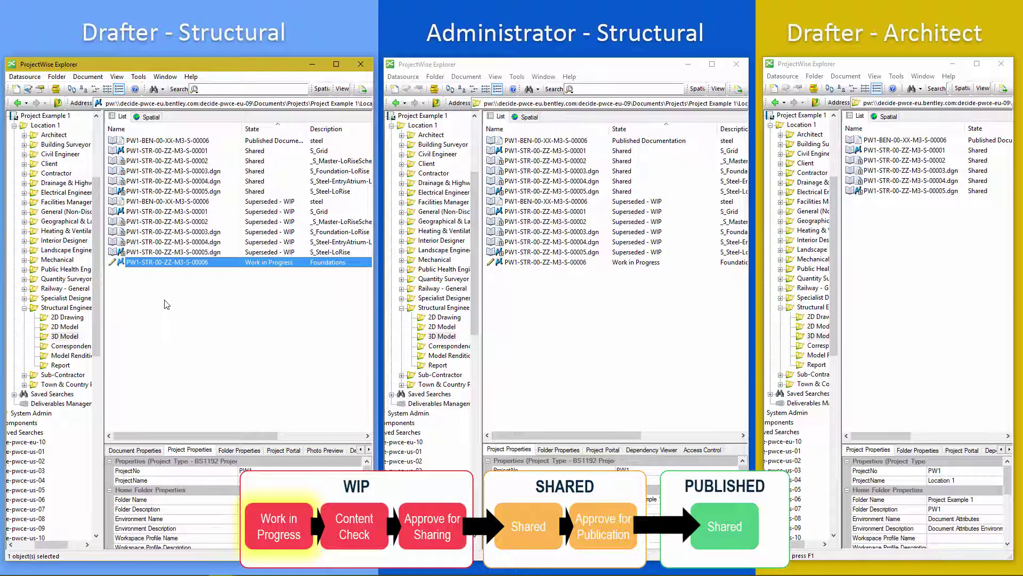
right_click(171, 263)
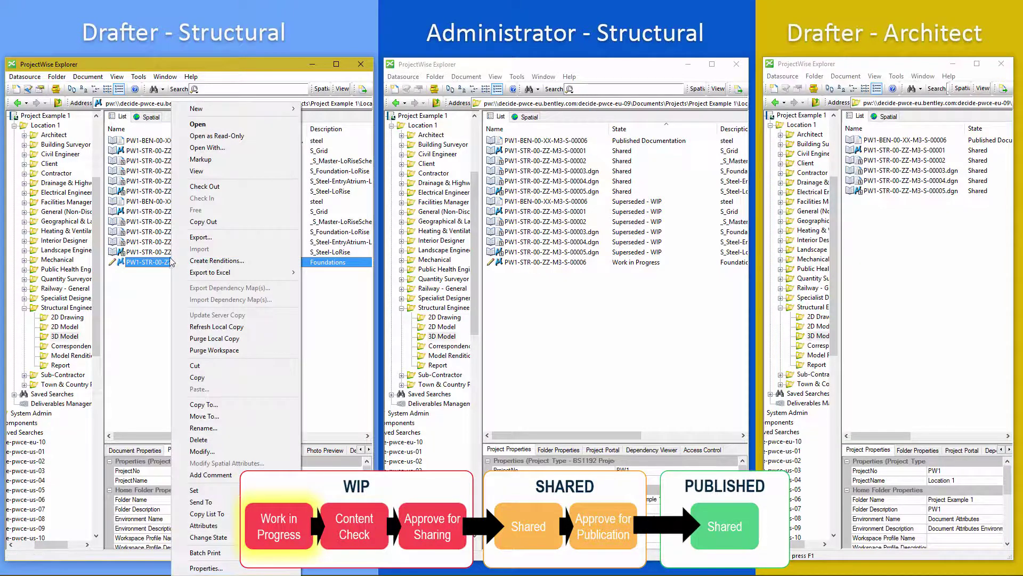
mouse_move(235, 538)
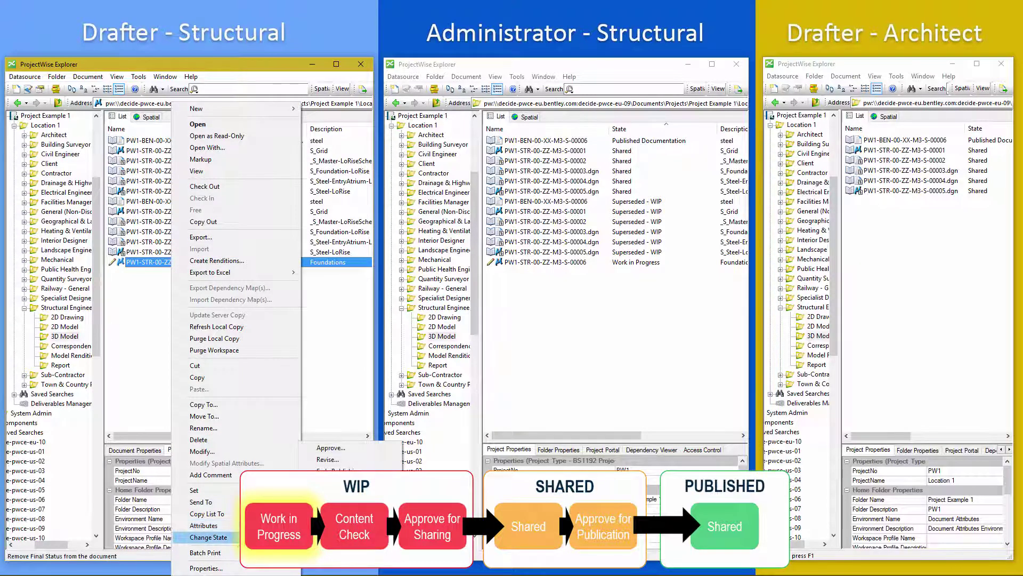
click(350, 451)
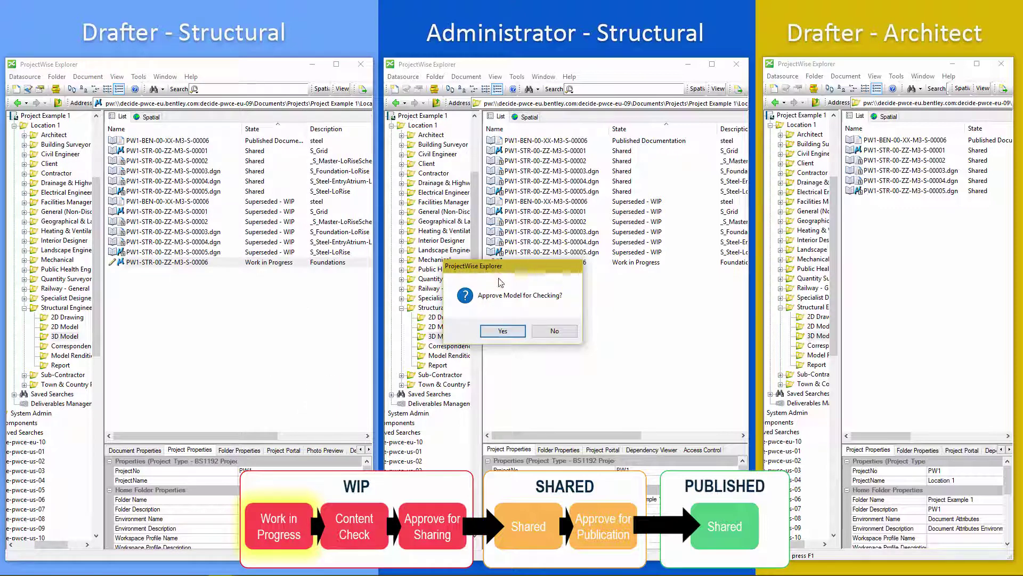
click(501, 332)
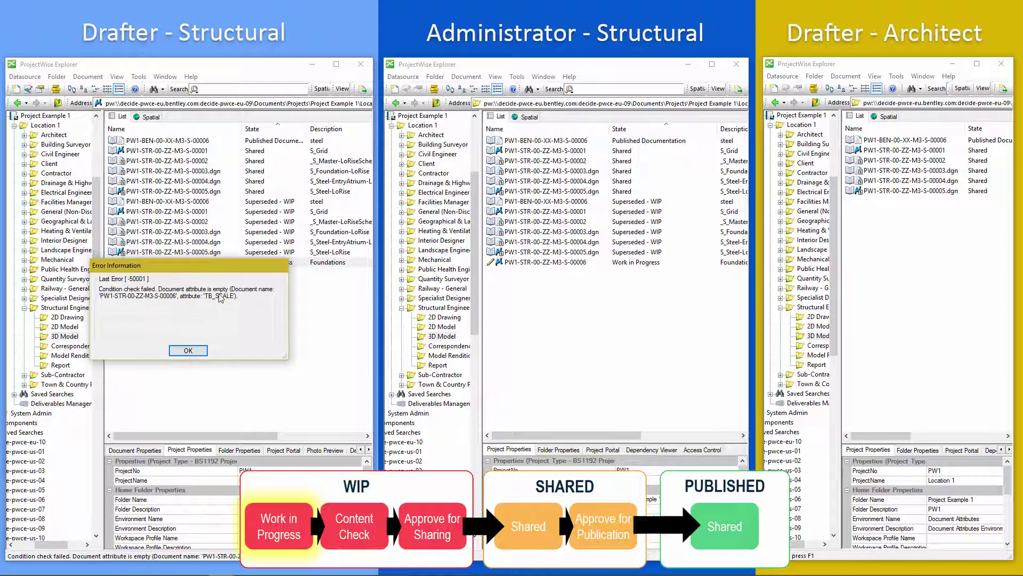
- Give PW1-STR-00-ZZ-M3-S-00006 Scale 1:1 and Sheet Size N/A in its attributes, saved
click(193, 352)
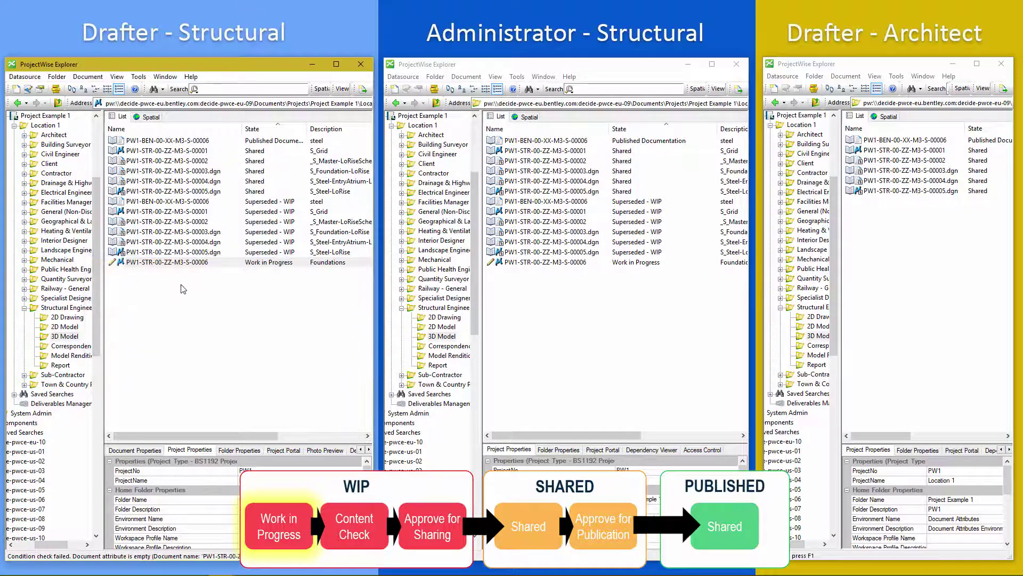
double_click(170, 262)
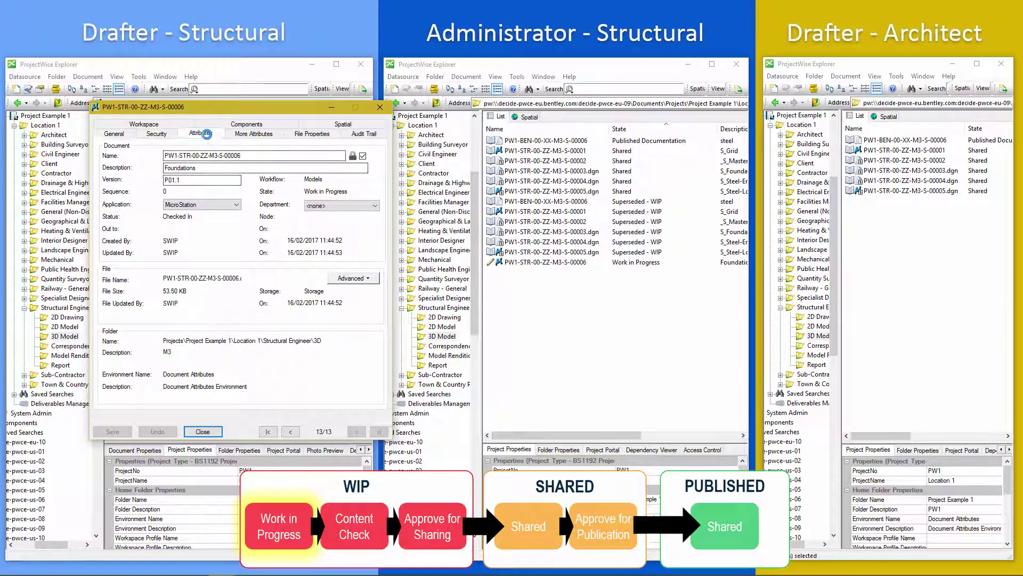
click(203, 134)
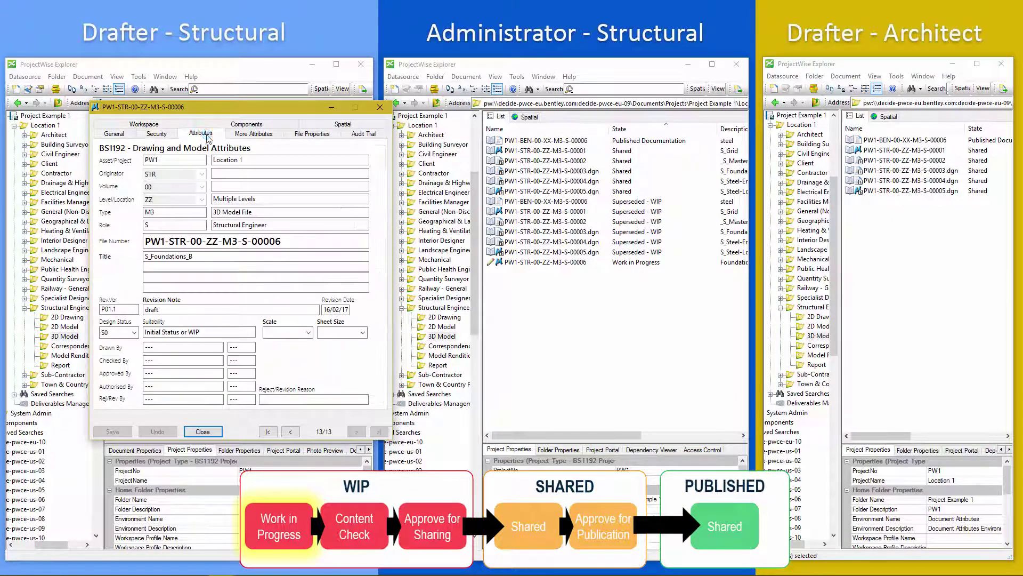
click(305, 333)
click(294, 344)
click(337, 333)
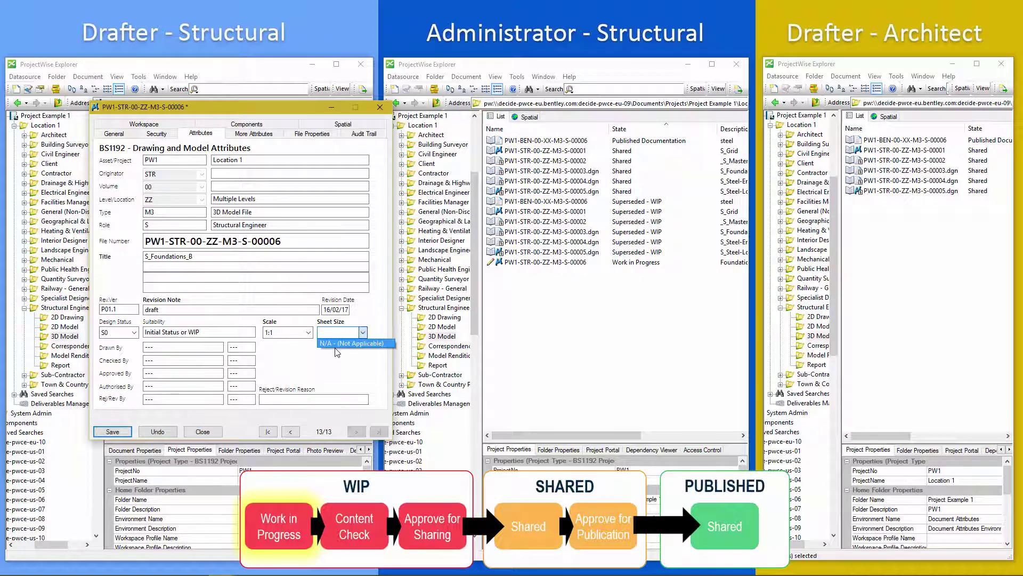
click(341, 343)
click(118, 431)
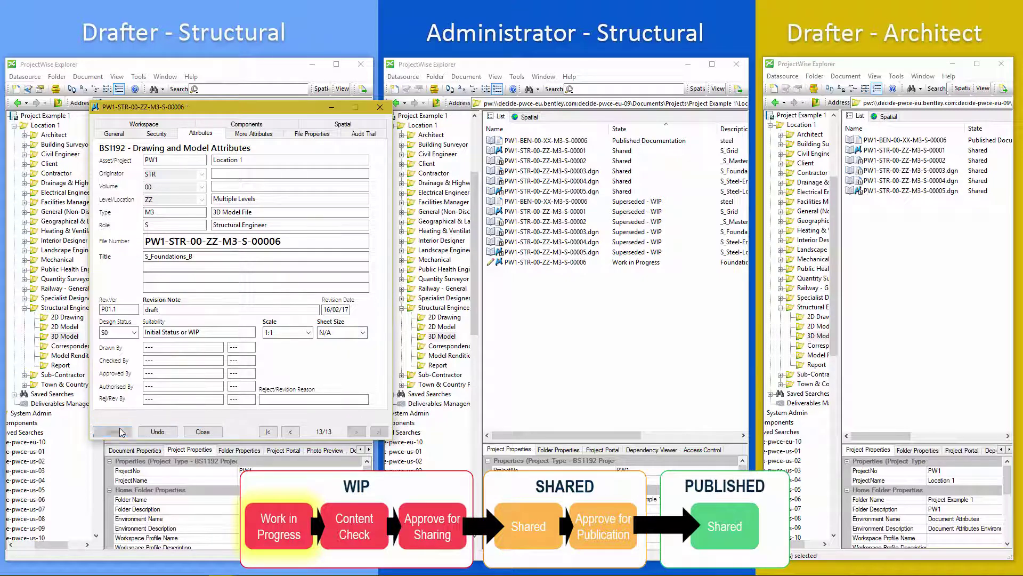
click(203, 431)
- Approve PW1-STR-00-ZZ-M3-S-00006 for checking into Content Check, then select it as Administrator
right_click(159, 261)
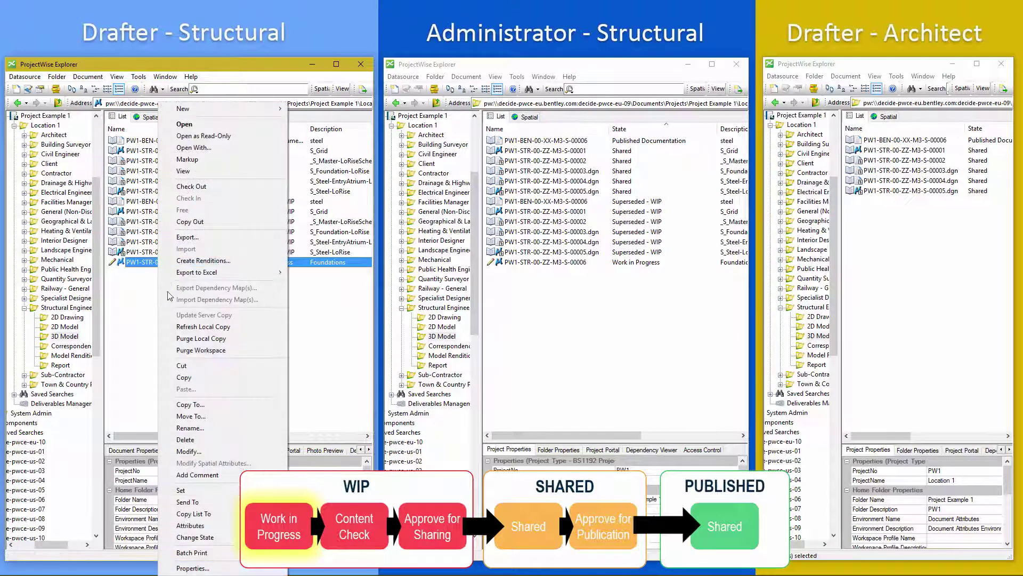
mouse_move(203, 536)
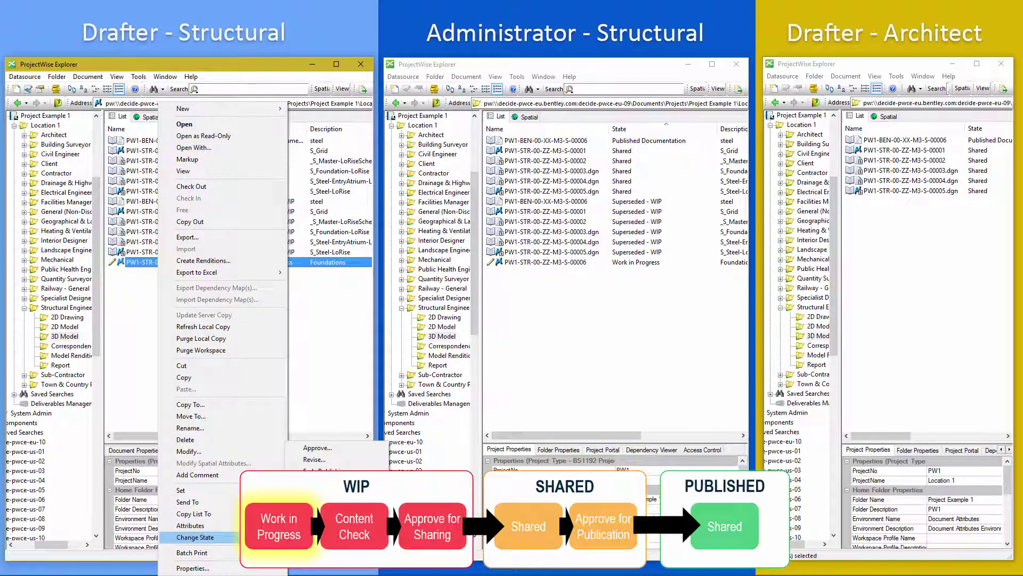
click(317, 448)
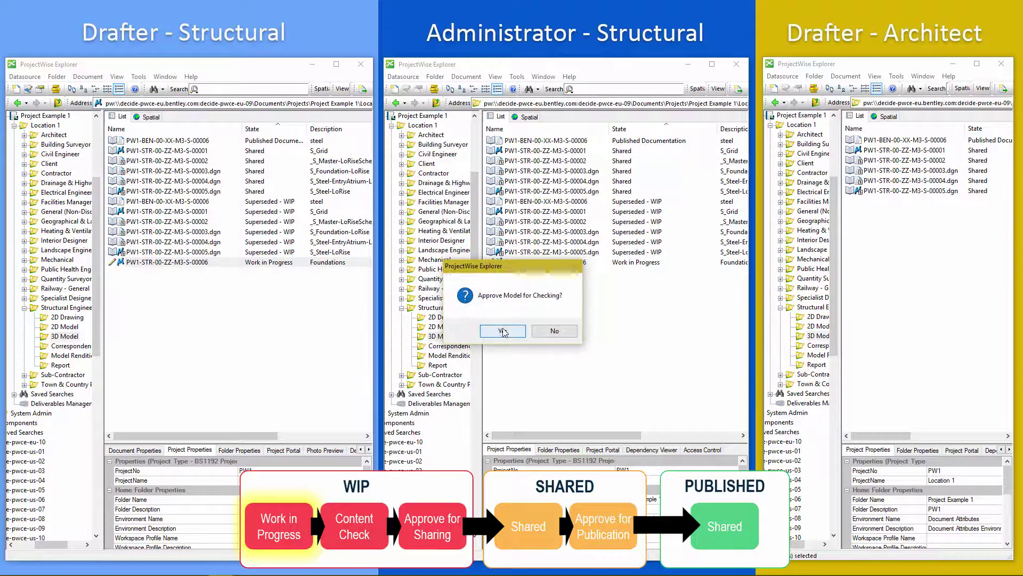
click(503, 331)
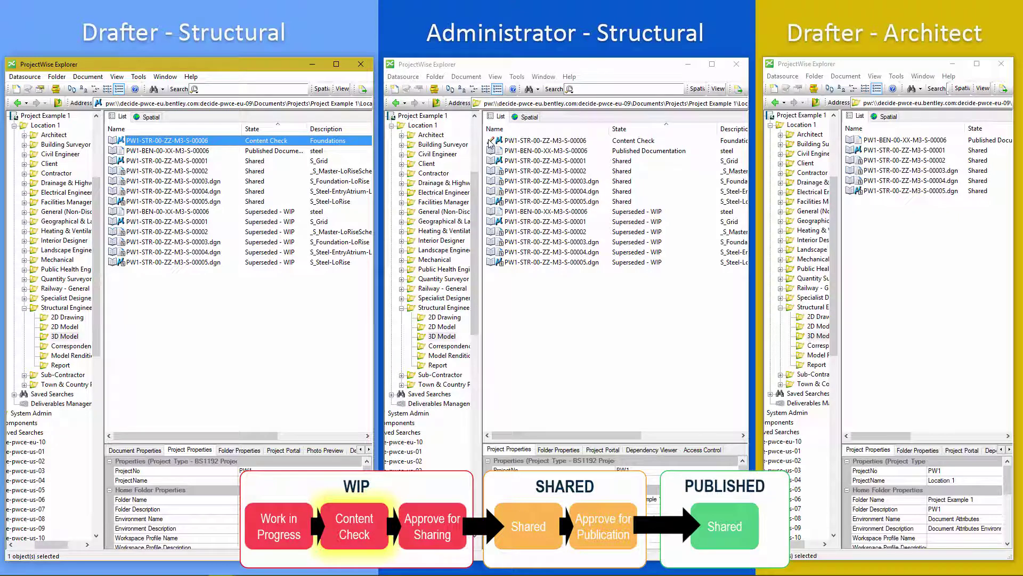
click(521, 141)
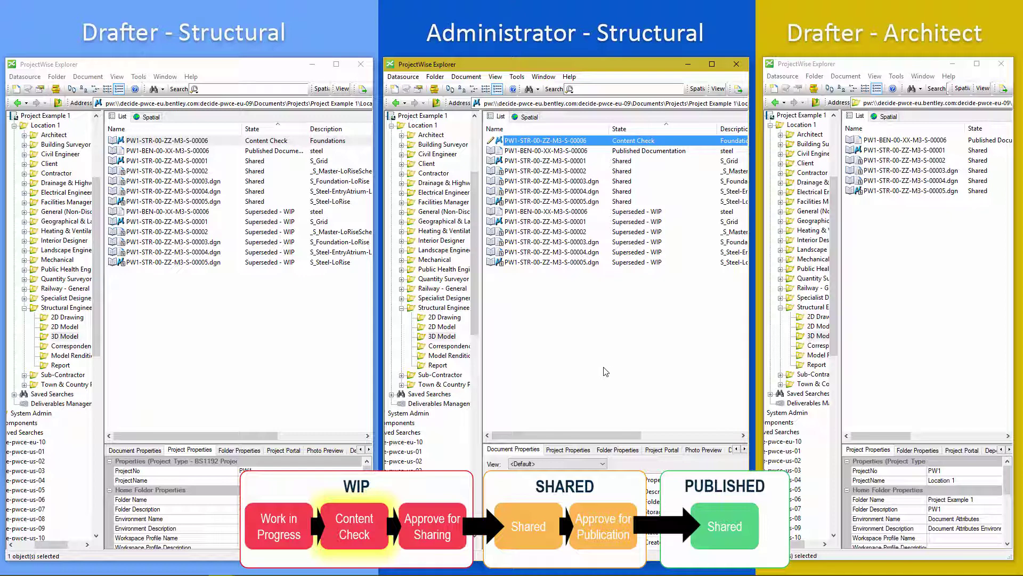
- As Administrator, reject model 00006 back to Work in Progress, then open its properties as drafter
right_click(532, 143)
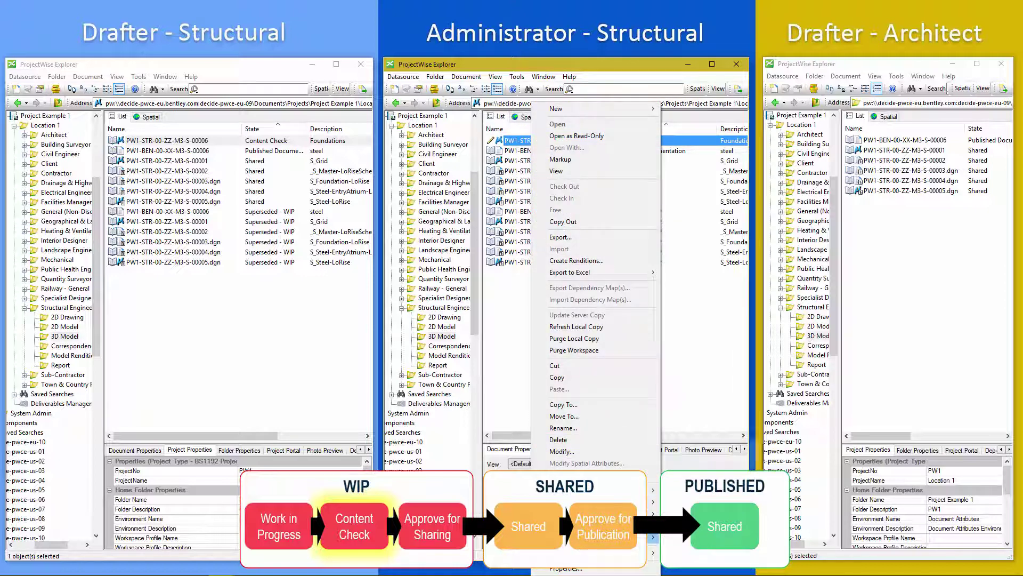
mouse_move(602, 537)
click(690, 464)
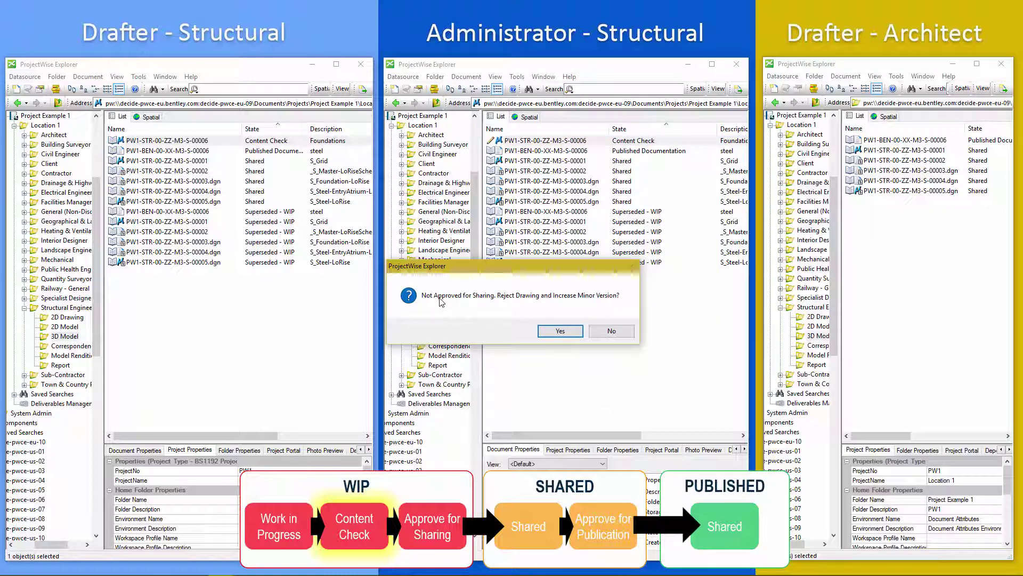
click(549, 334)
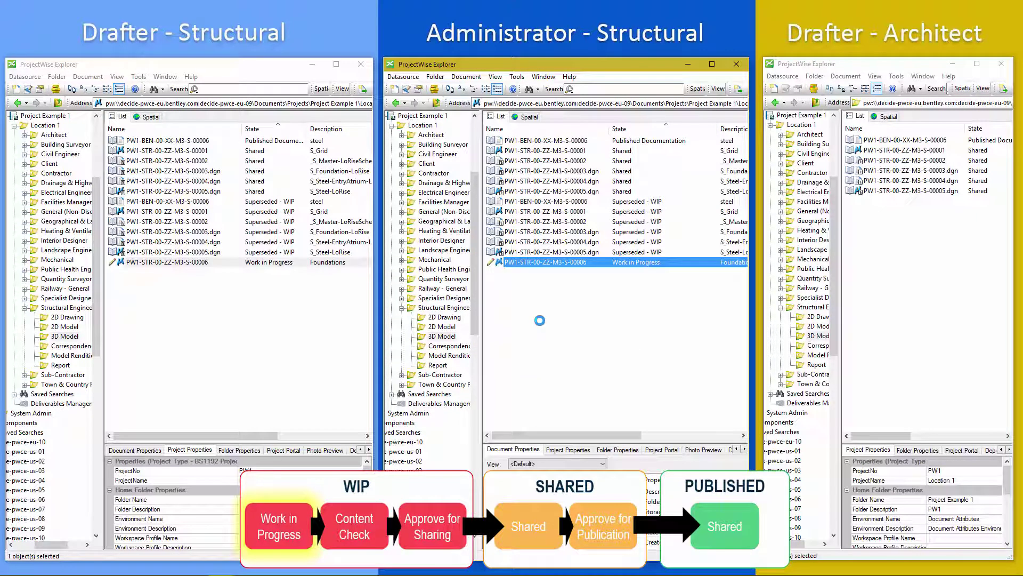
click(144, 262)
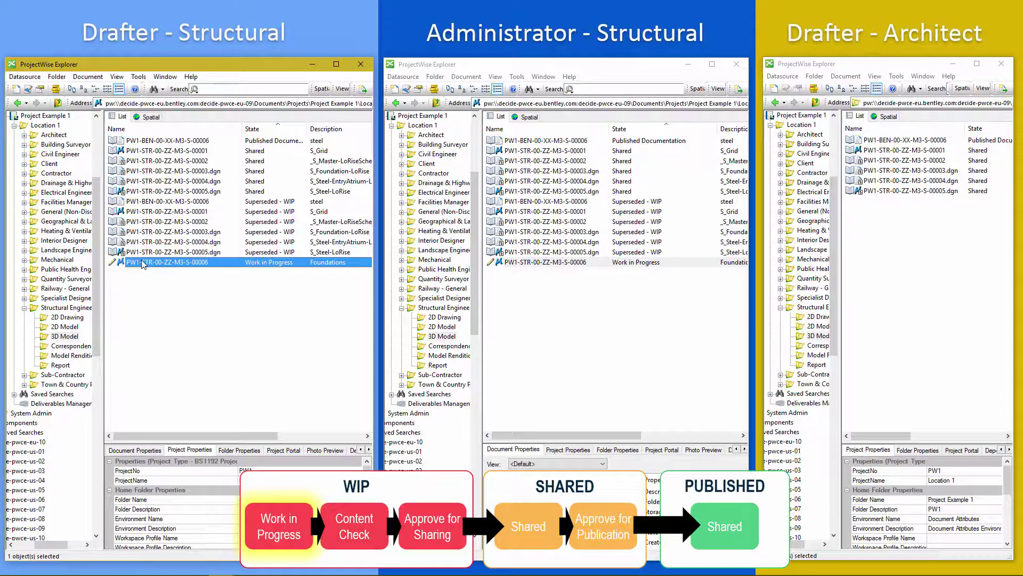
double_click(114, 265)
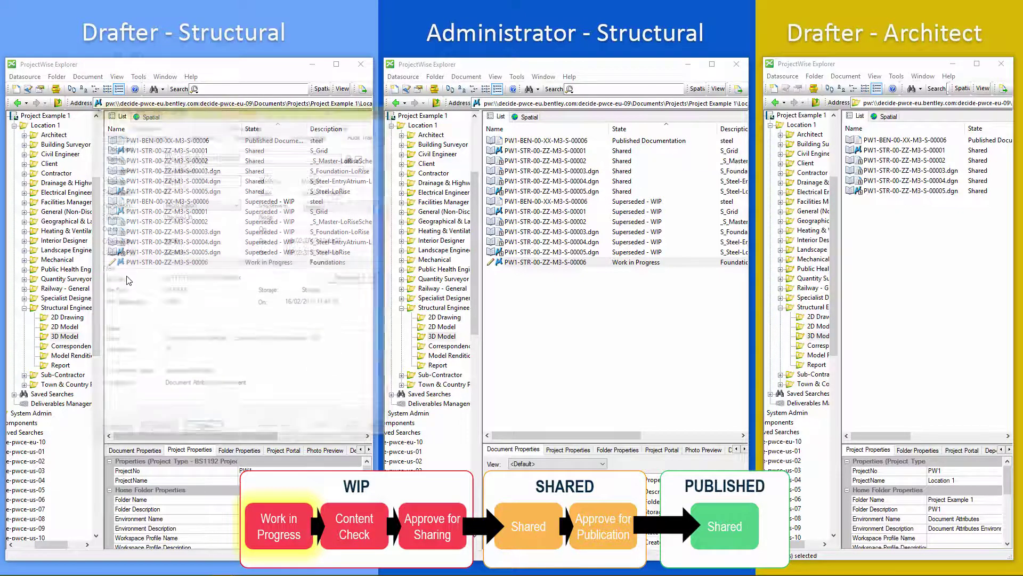
- Check the attributes for revision P01.2 and reason Failed Content Check, then close the properties
click(200, 134)
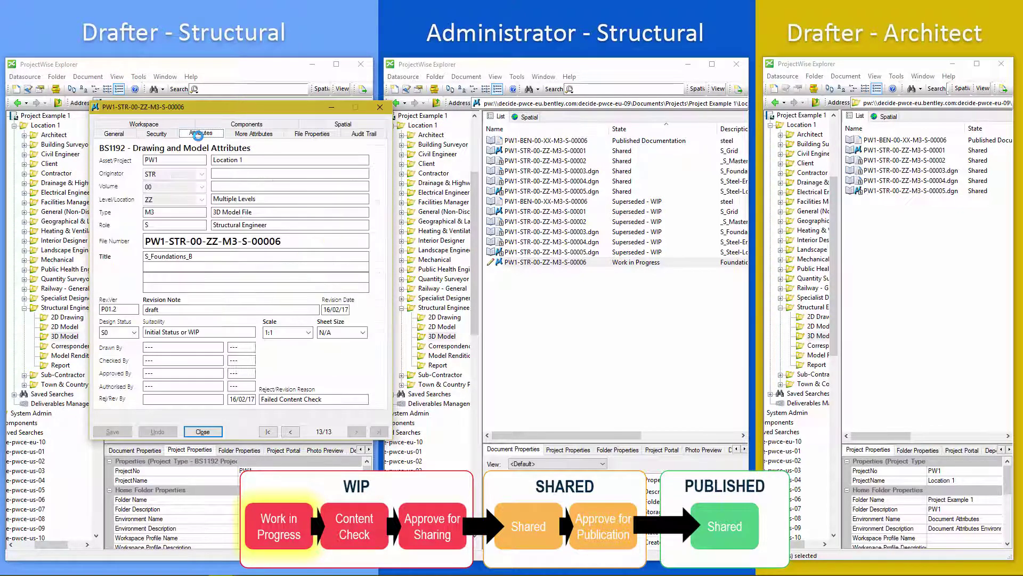
click(124, 308)
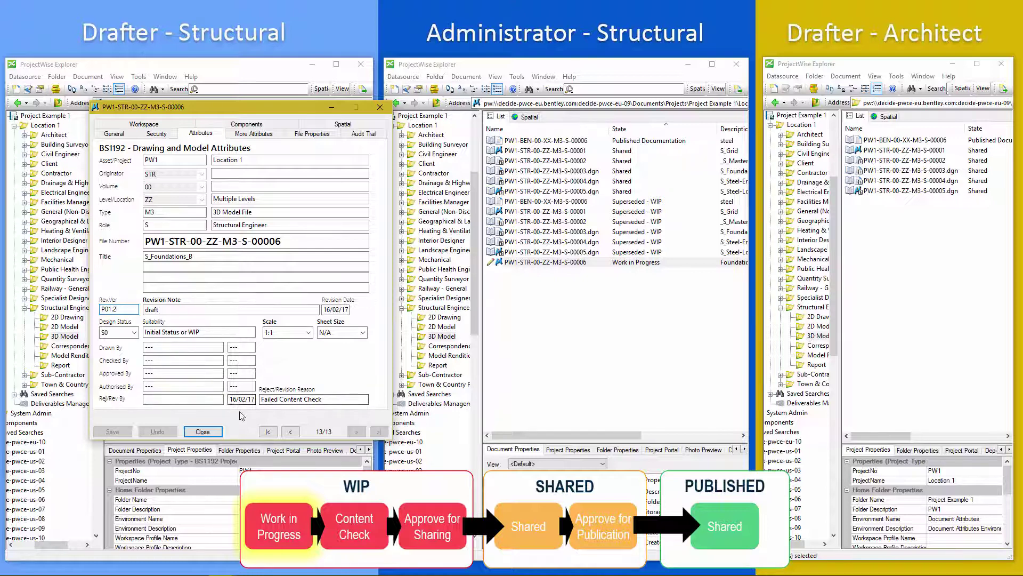
click(212, 432)
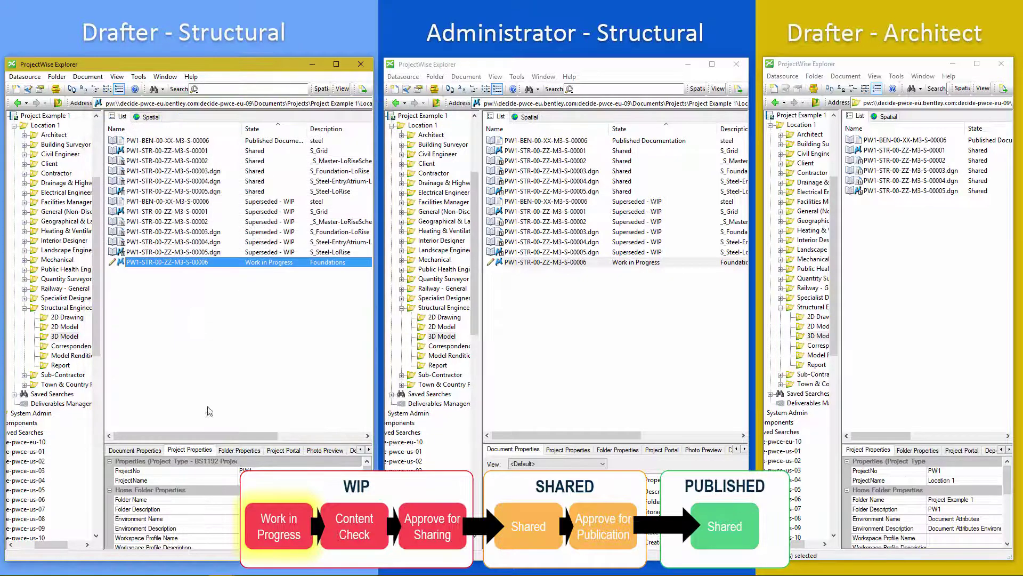
- Approve the 00006 model again so it returns from Work in Progress to Content Check
right_click(173, 265)
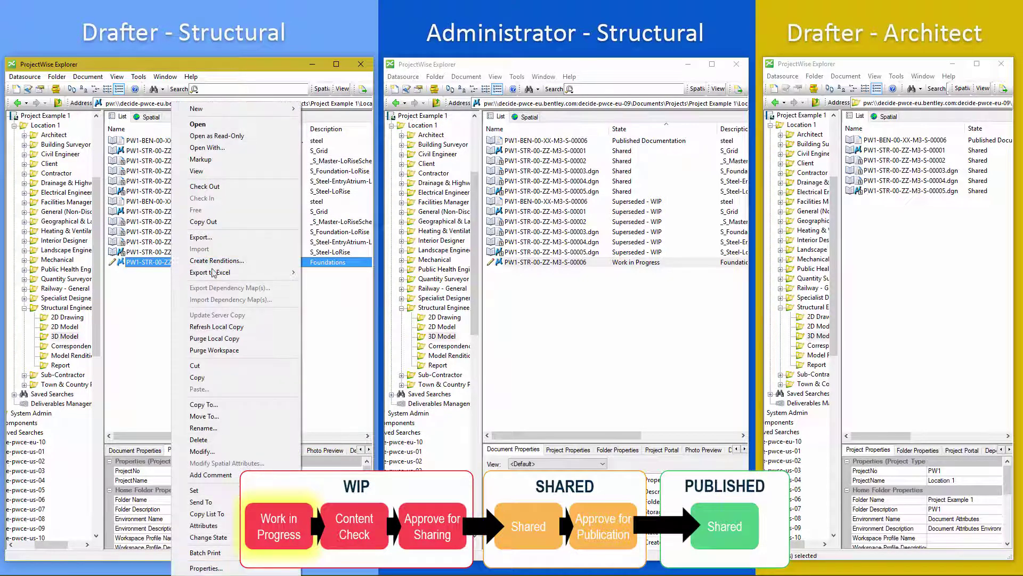
mouse_move(208, 537)
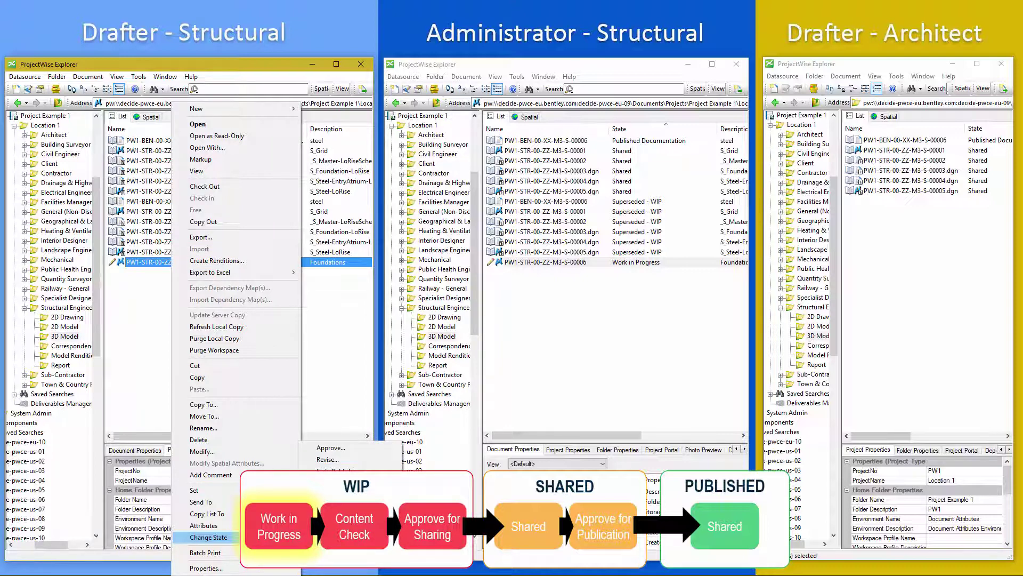
click(328, 447)
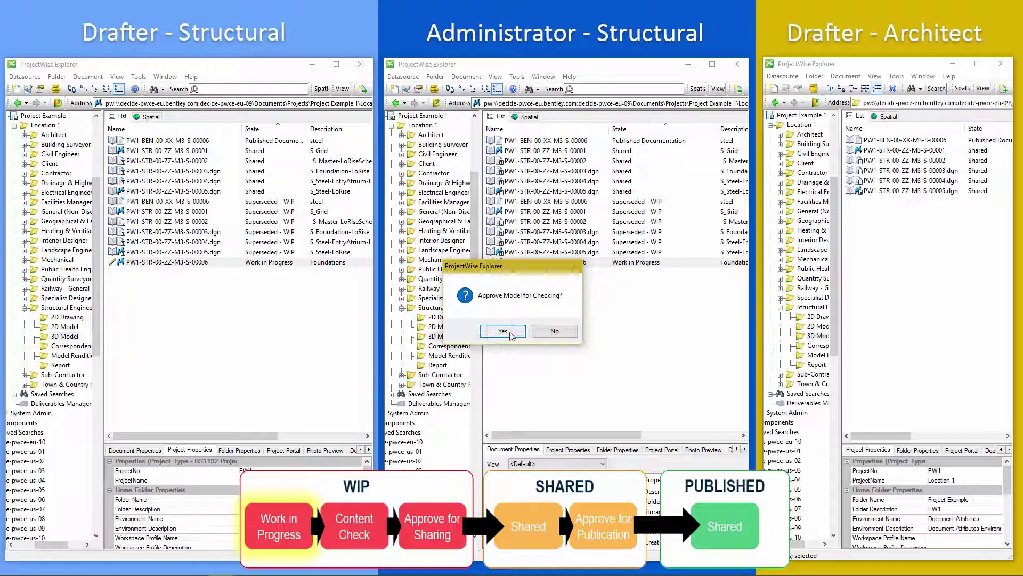
click(502, 331)
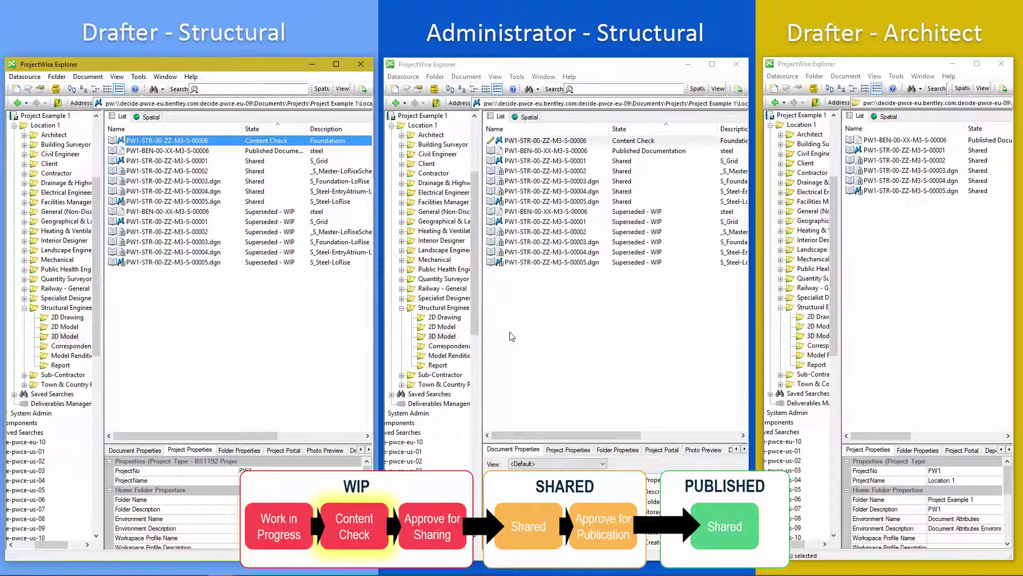
- Set the 00006 model's Design Status to S3, Suitable for Internal Review and Comment, and save
click(524, 142)
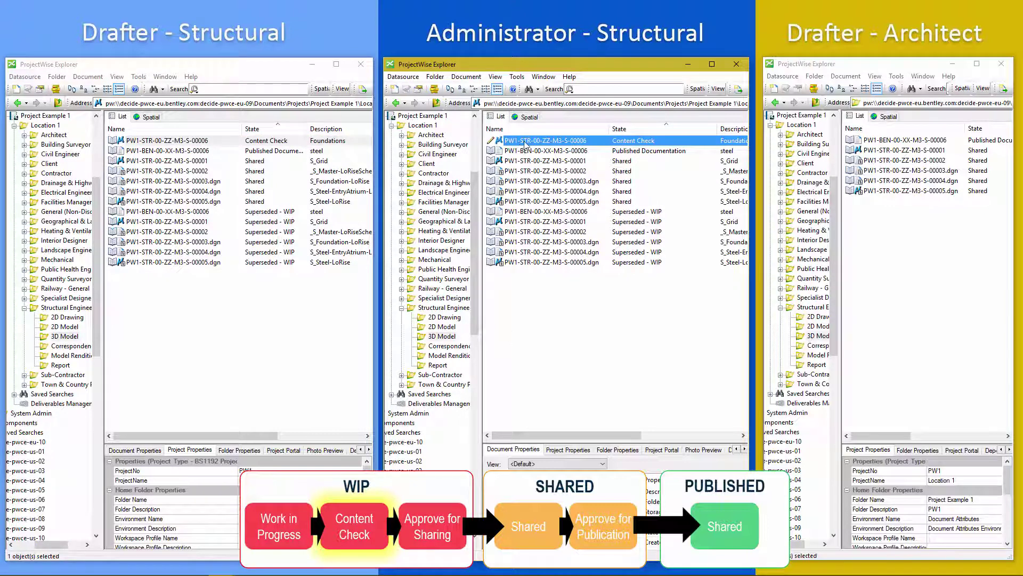
right_click(524, 142)
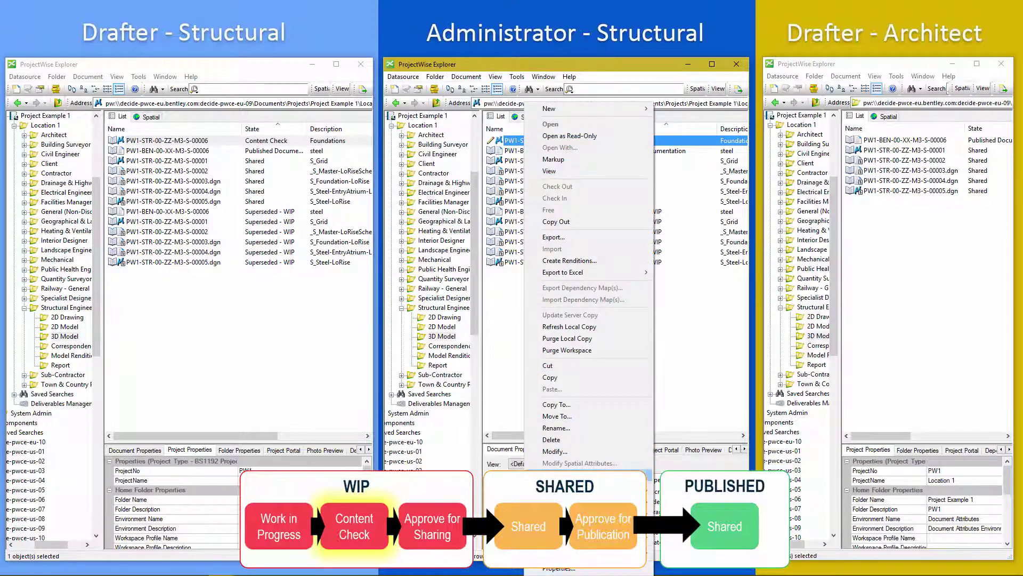
click(511, 141)
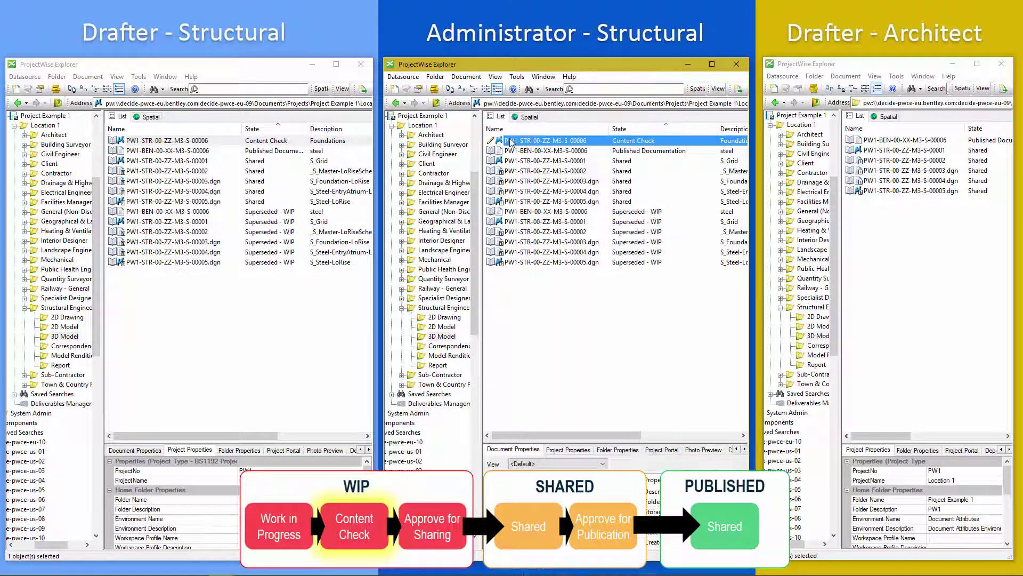
double_click(213, 142)
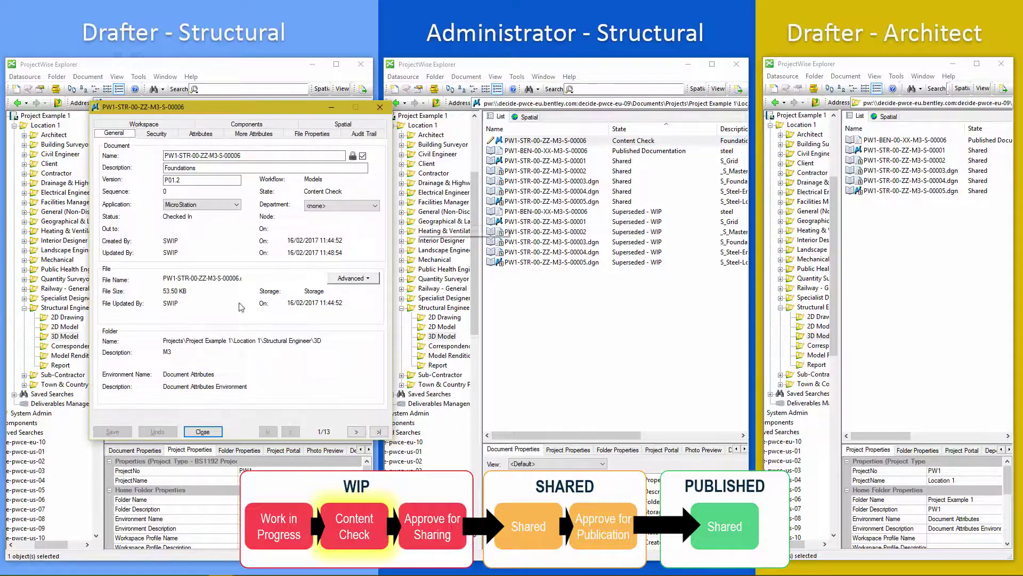
click(201, 134)
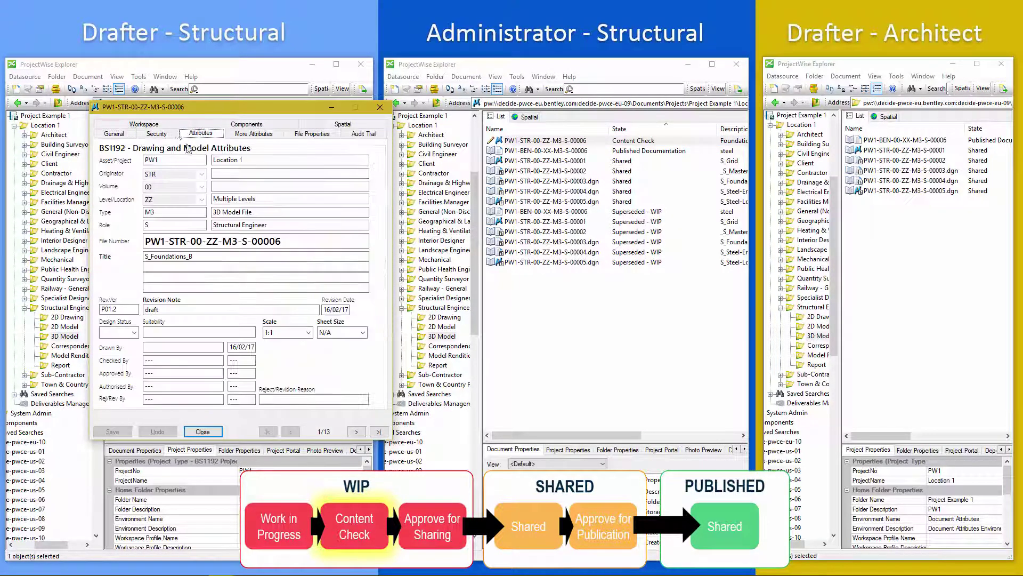
click(133, 333)
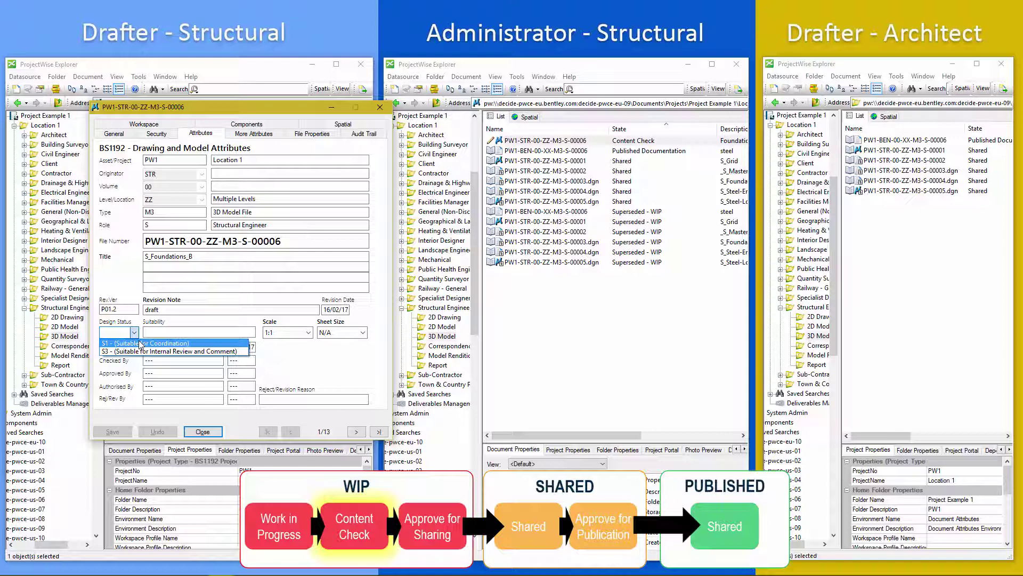
click(141, 351)
click(167, 331)
click(113, 431)
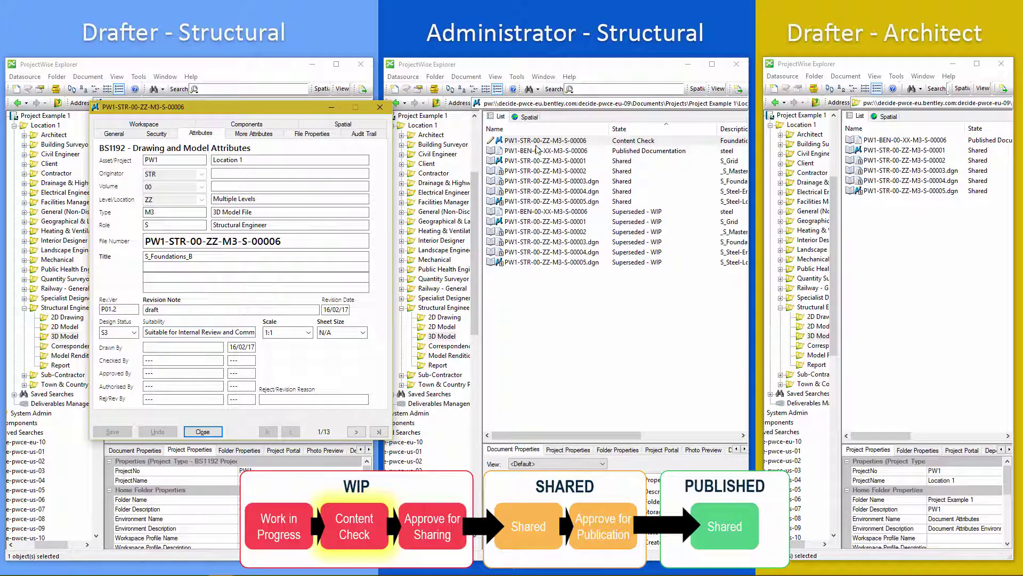
drag(281, 110, 266, 121)
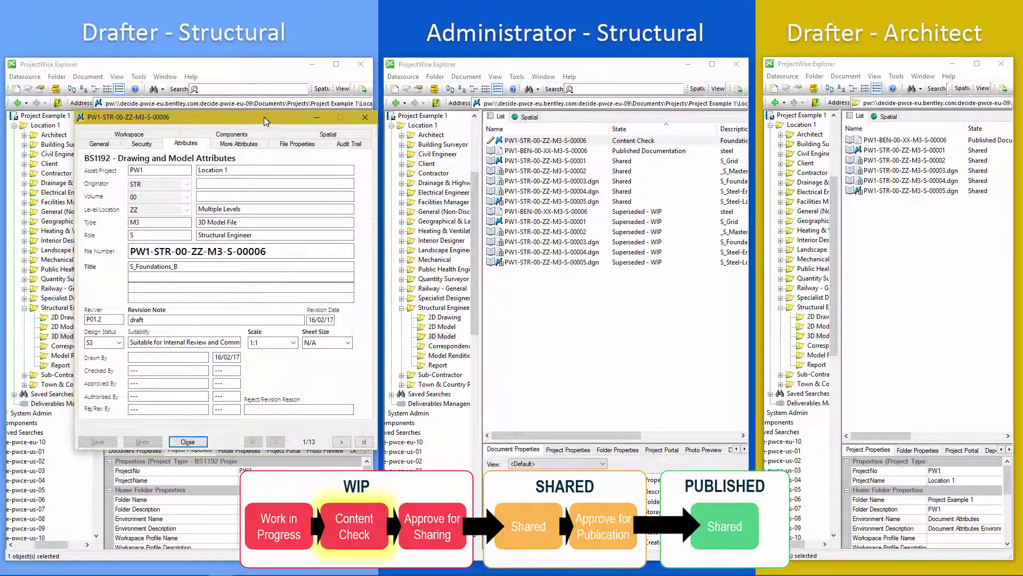
- Approve the checked 00006 model for sharing, confirming the Approve Model for Sharing prompt
right_click(546, 142)
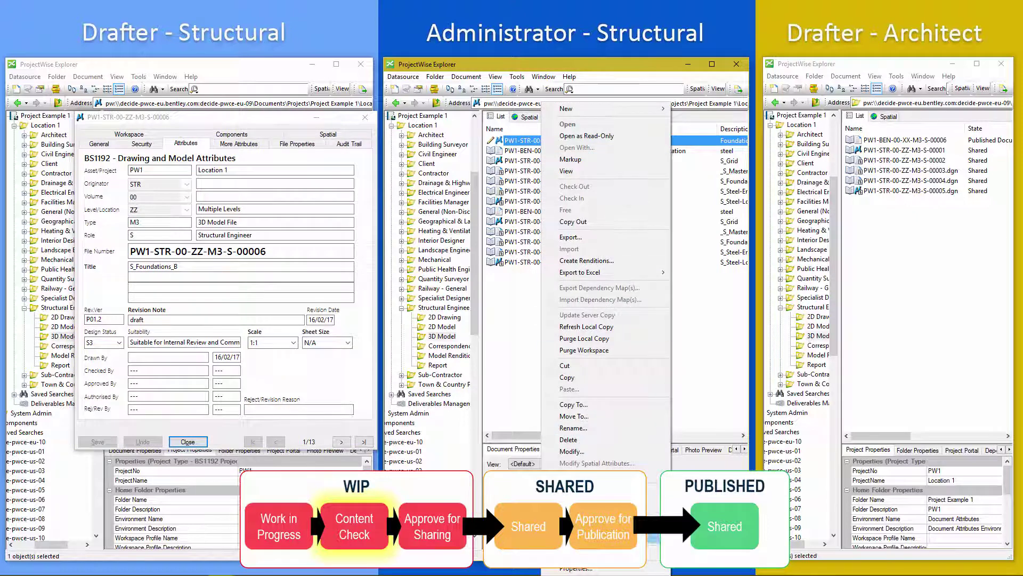
mouse_move(654, 538)
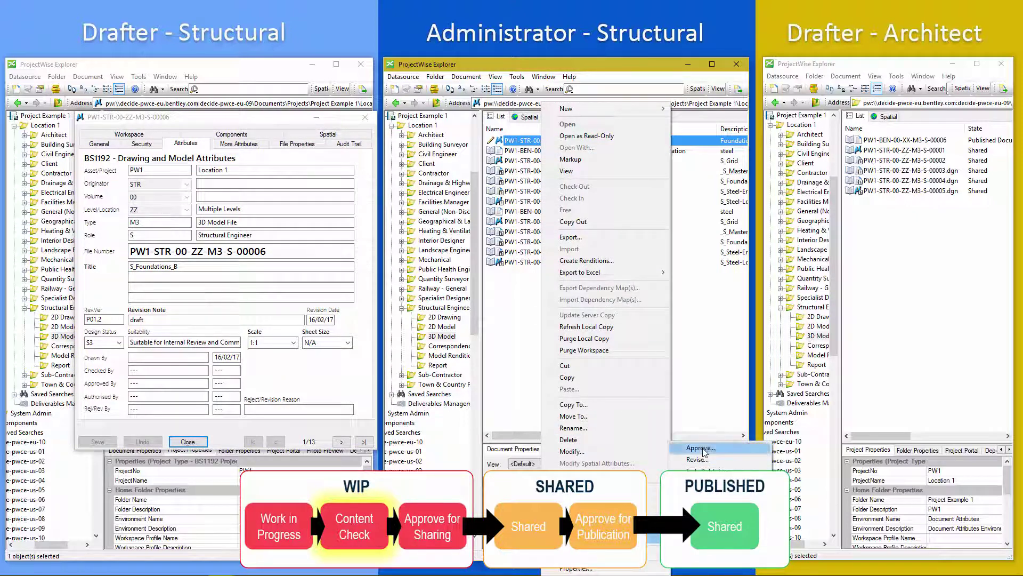
click(700, 448)
click(501, 331)
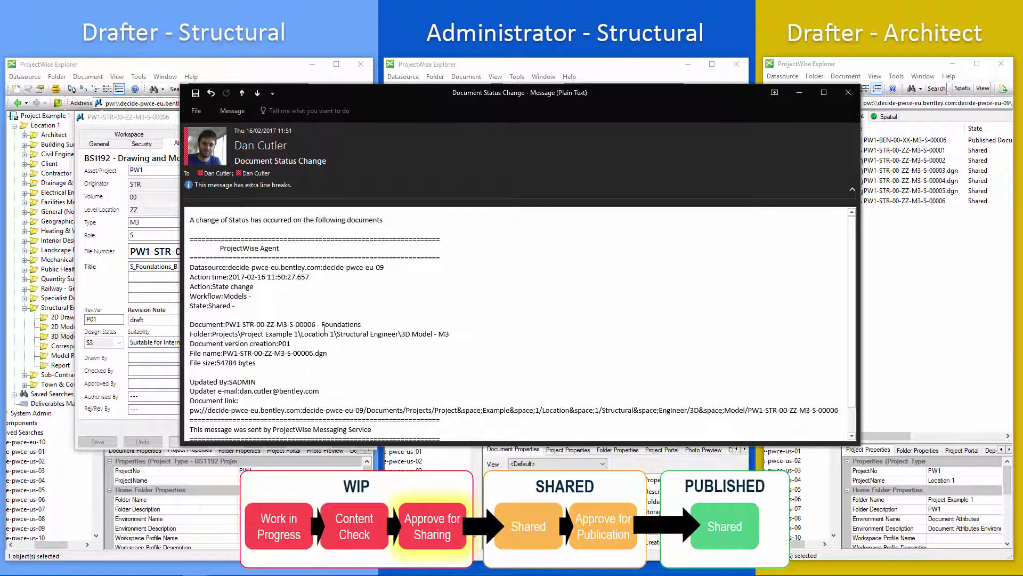
- Scroll the Document Status Change e-mail down to the 00006 document link
scroll(323, 328, down, 1)
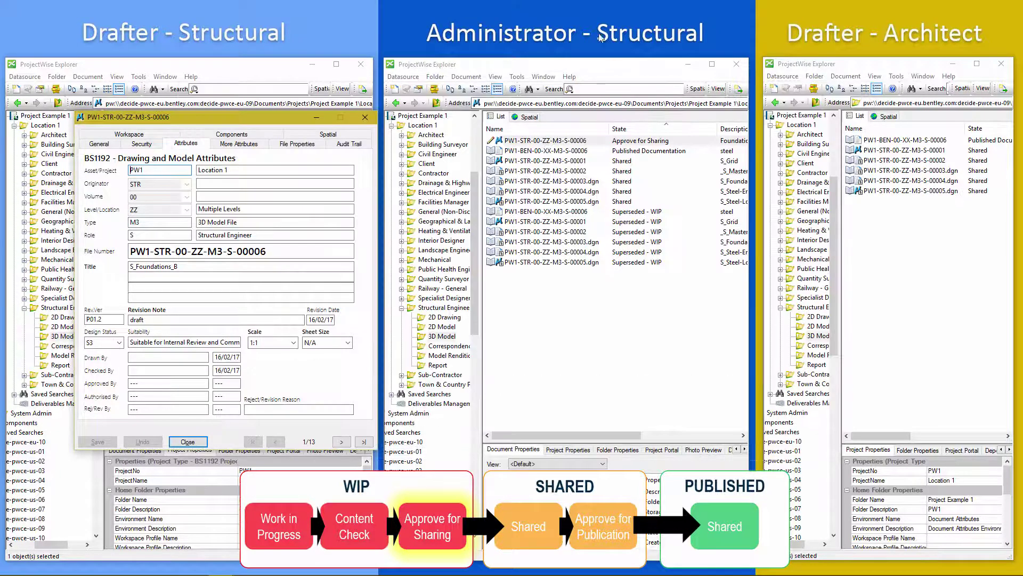
- Approve the 00006 model from Approve for Sharing and answer Yes to 'Share Model?'
right_click(529, 143)
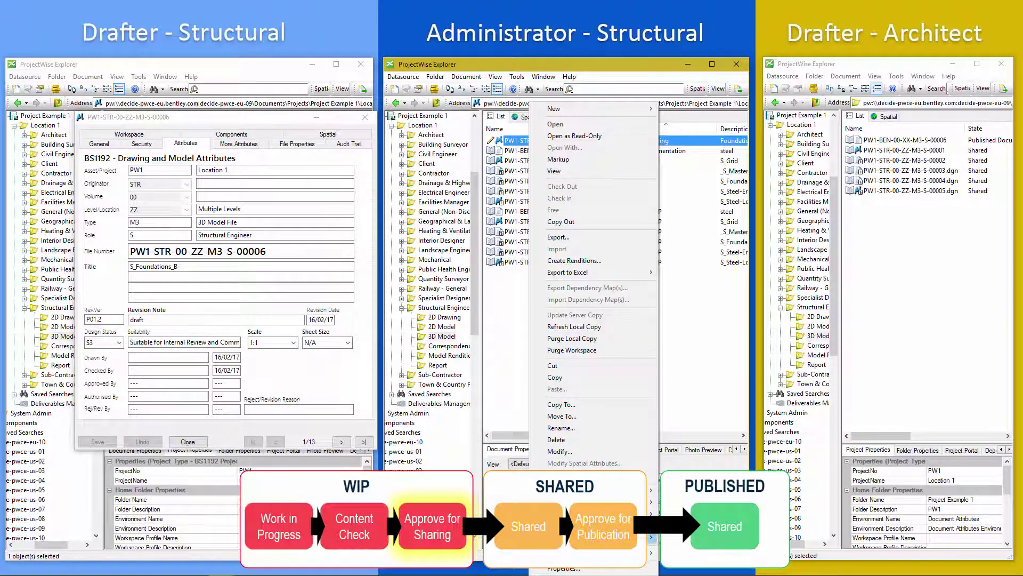
mouse_move(586, 537)
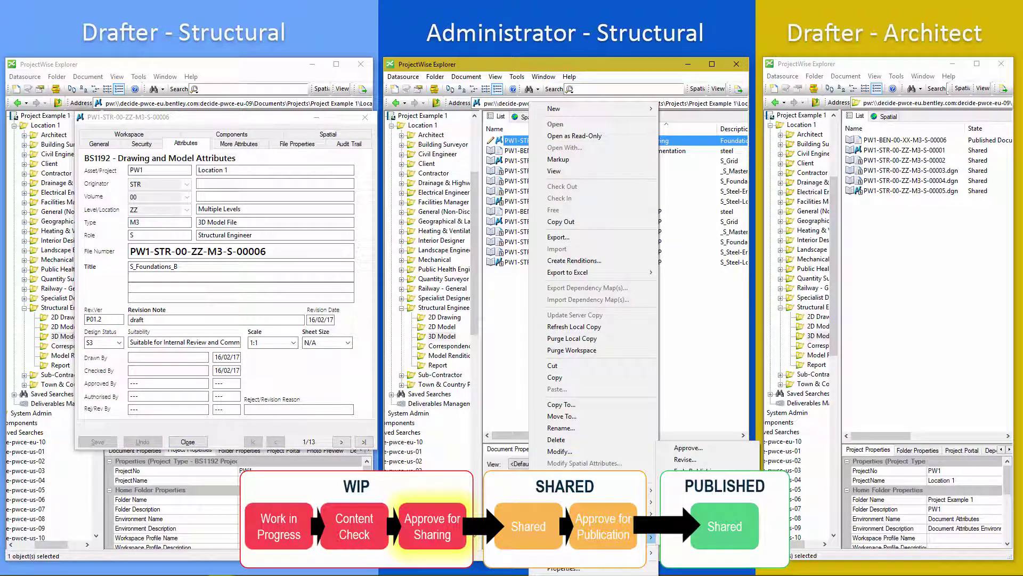
click(692, 448)
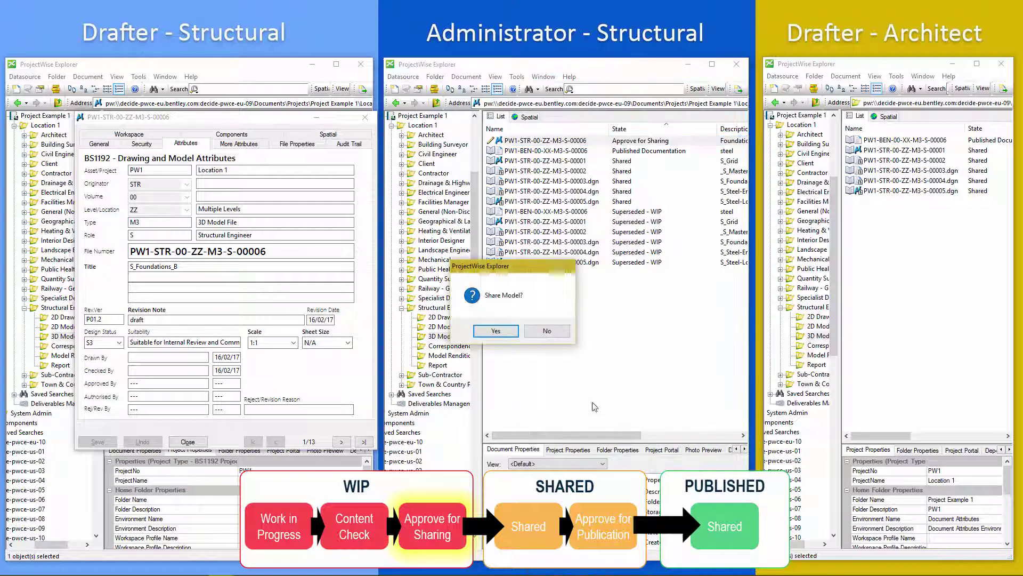
click(512, 335)
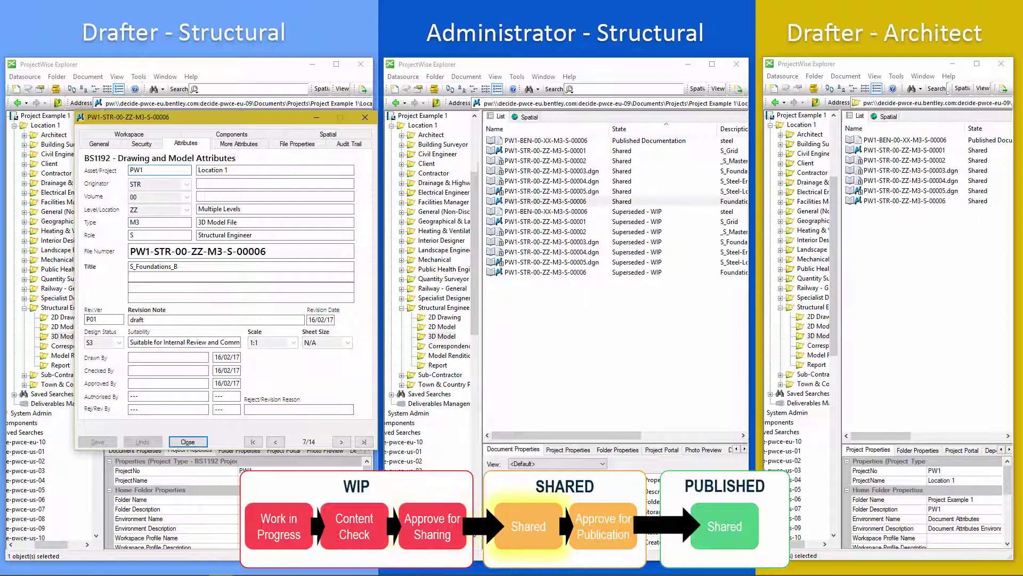
- Select the Shared 00006 row in the Administrator list, moving the attributes form aside and back
click(519, 340)
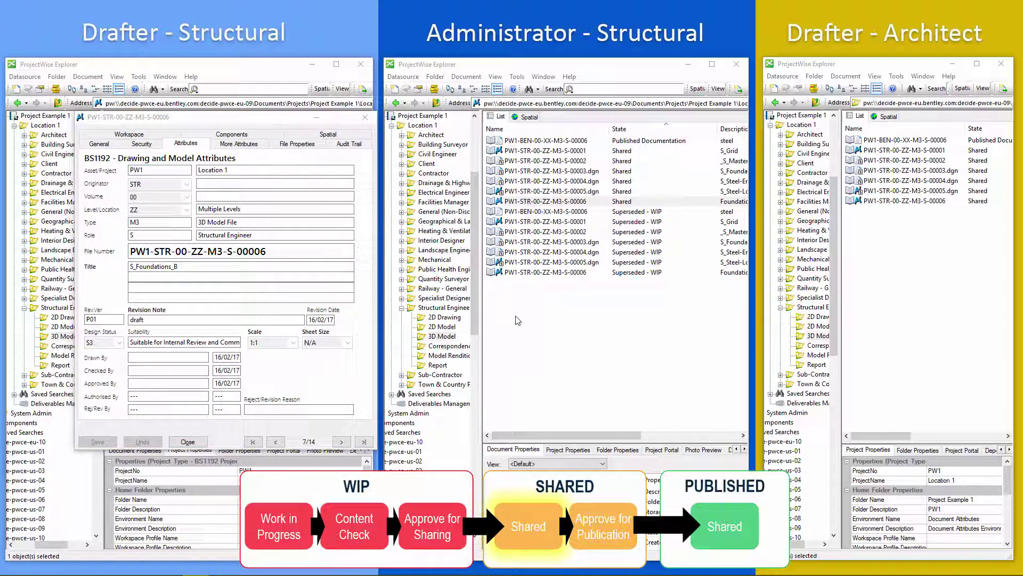
click(528, 201)
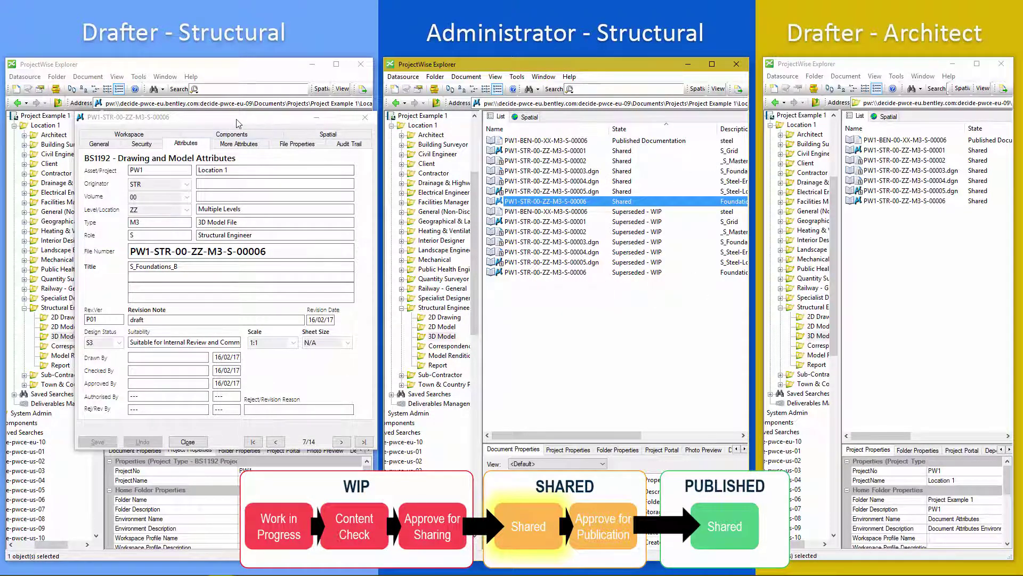
drag(237, 122, 262, 294)
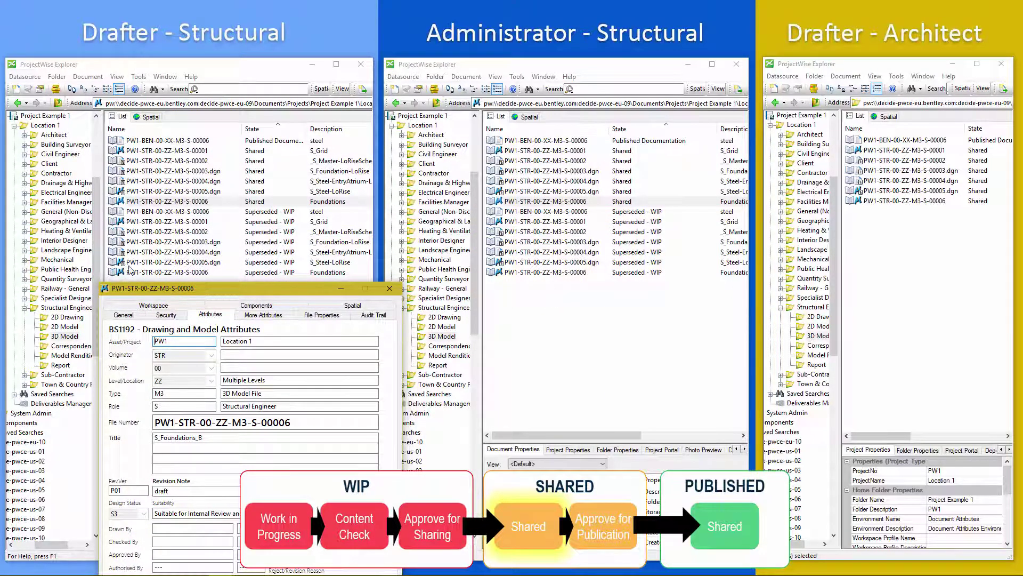
drag(229, 290, 202, 94)
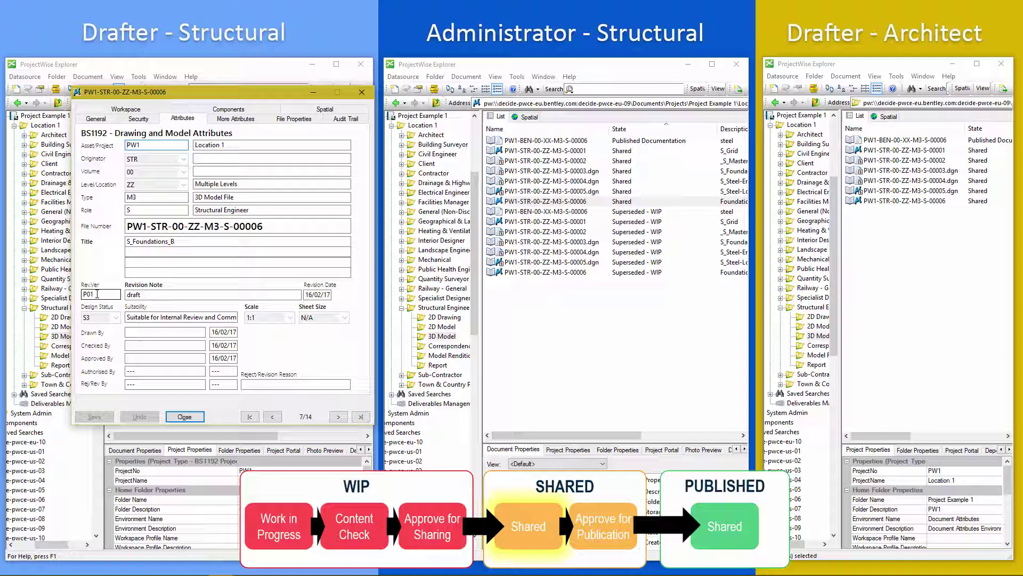
- Close the attributes form and select the Shared S-00006 row in the architect's list
click(188, 417)
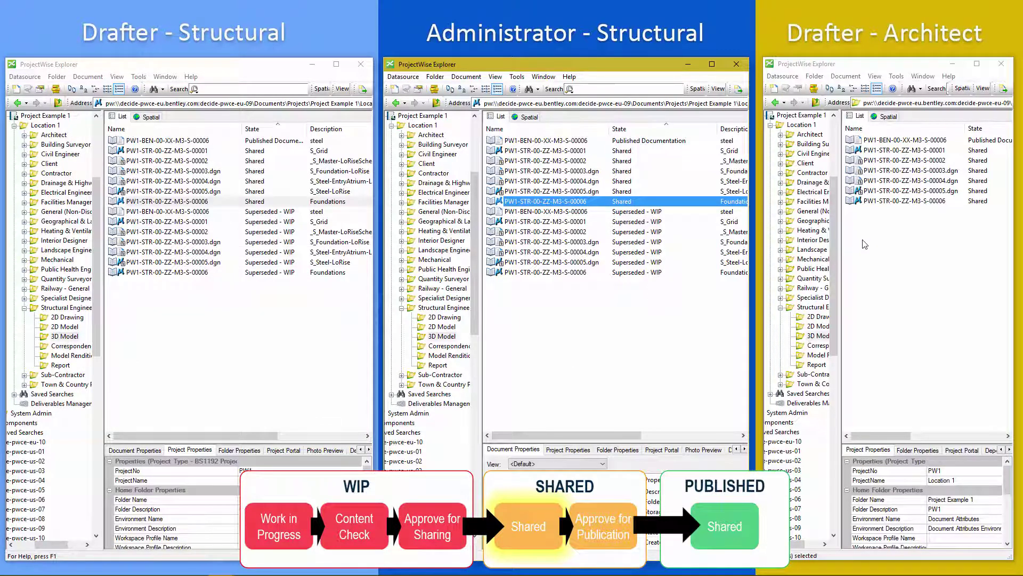
click(902, 203)
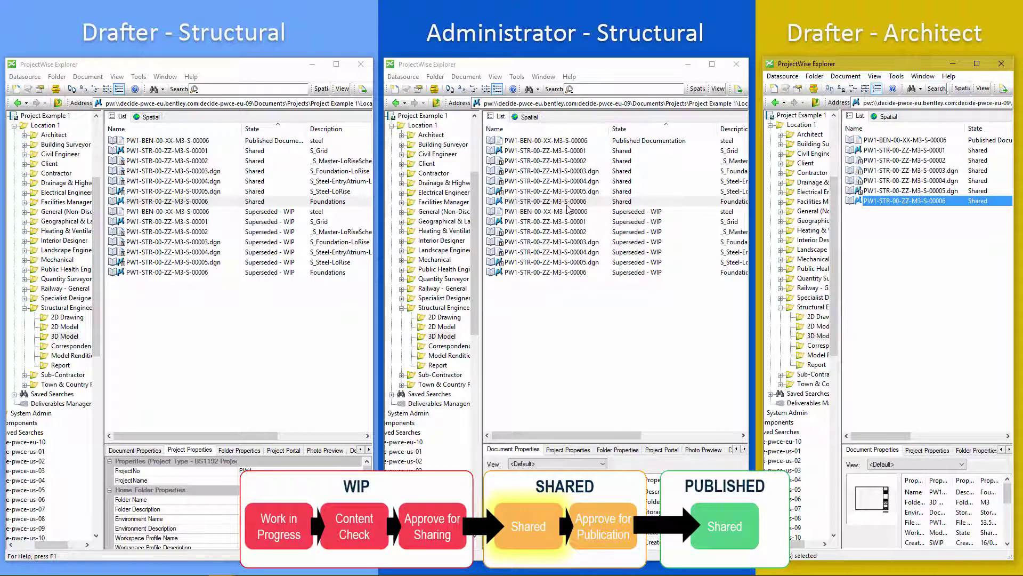
- Approve the S-00006 model for publication, answering Yes to 'Approve Model for Publication?'
right_click(567, 204)
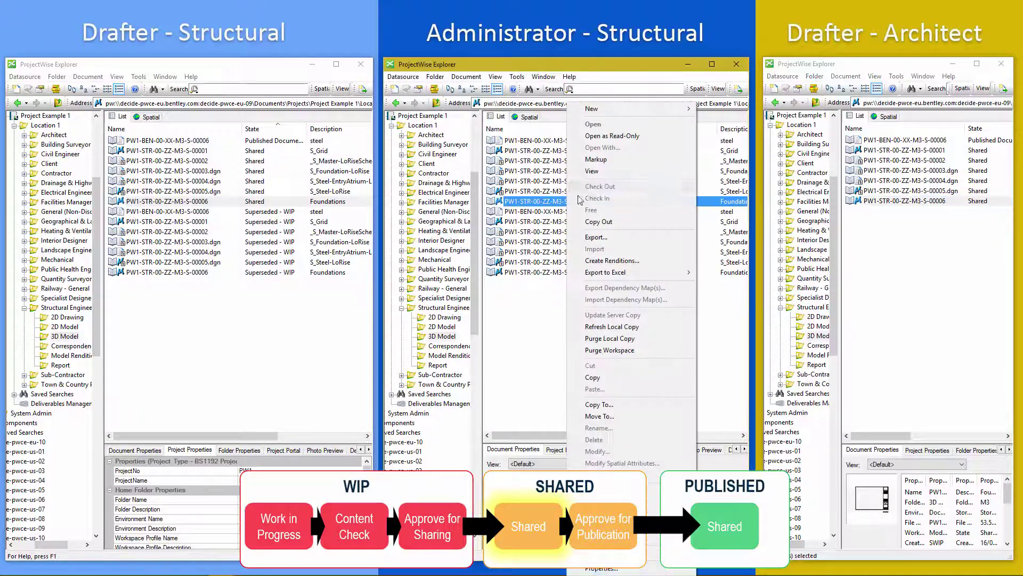
mouse_move(650, 539)
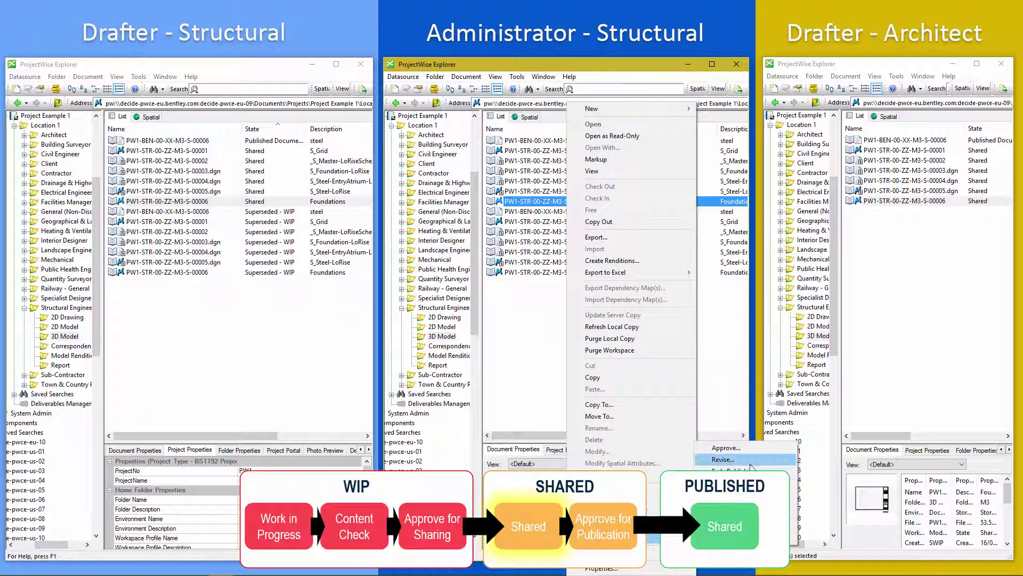
click(742, 459)
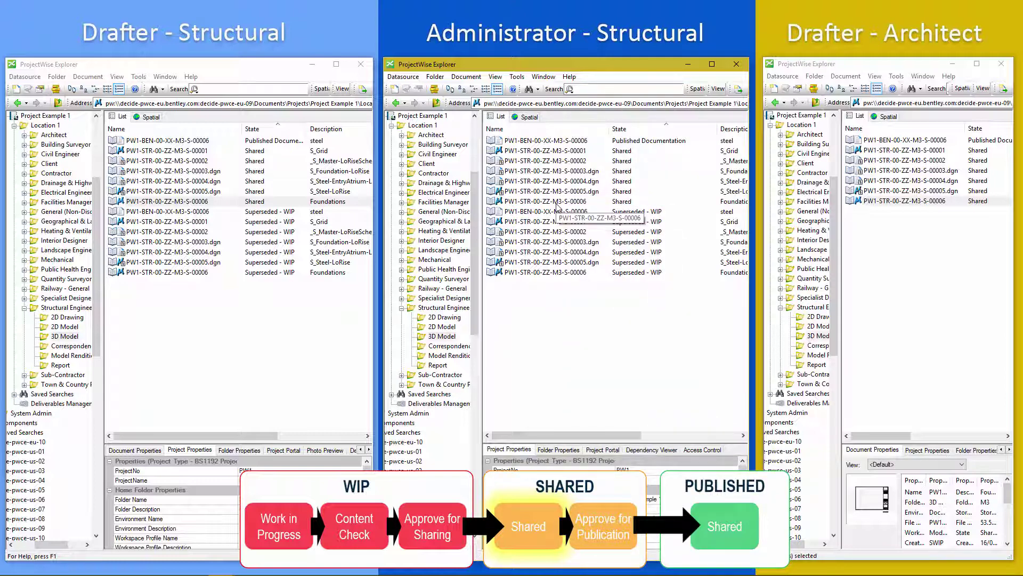
click(556, 205)
right_click(557, 204)
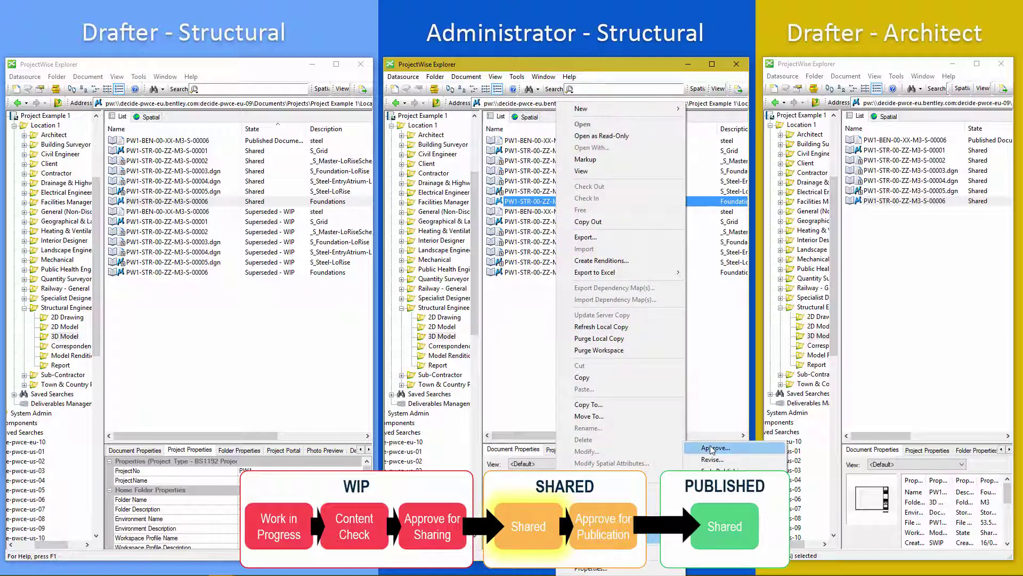
click(710, 450)
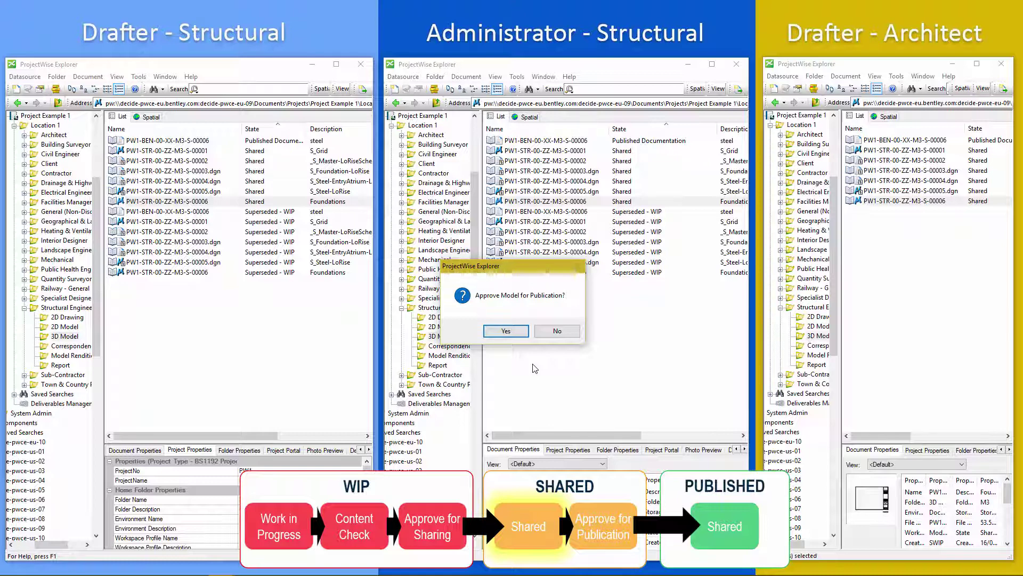
click(504, 332)
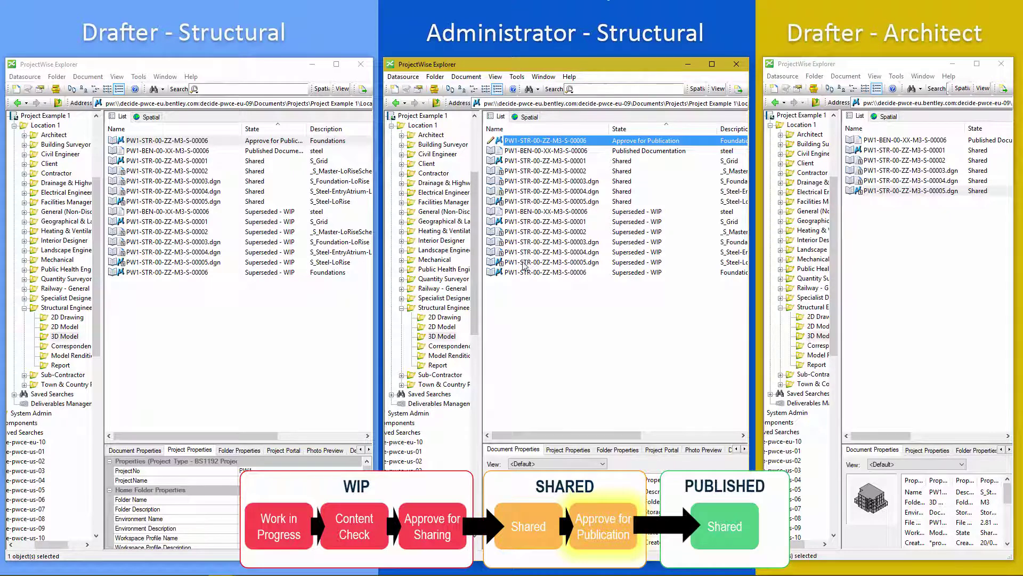
- Try approving the S-00006 model for publication and dismiss the missing TB_STATUS error
right_click(526, 145)
mouse_move(613, 489)
click(683, 448)
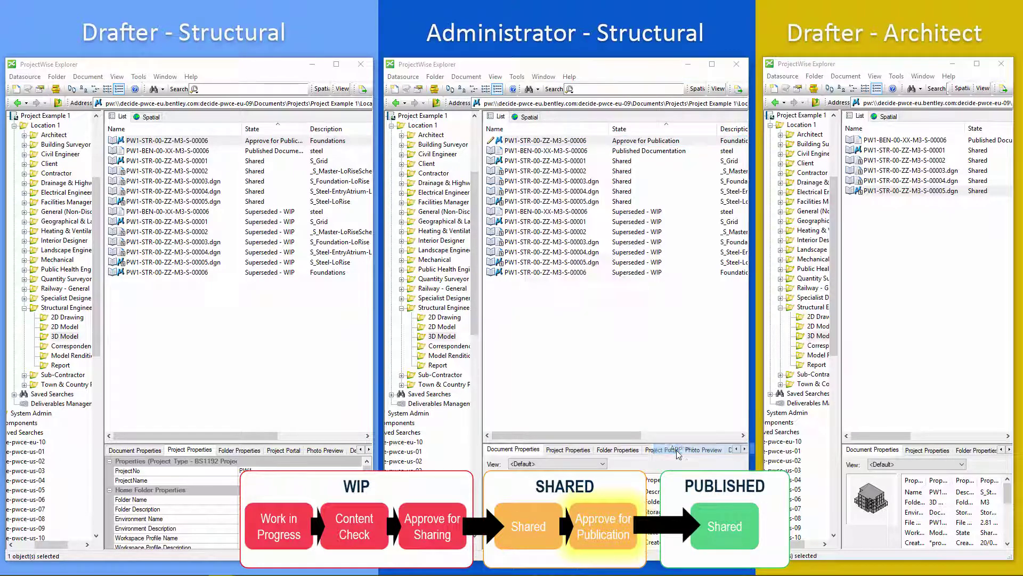
click(550, 335)
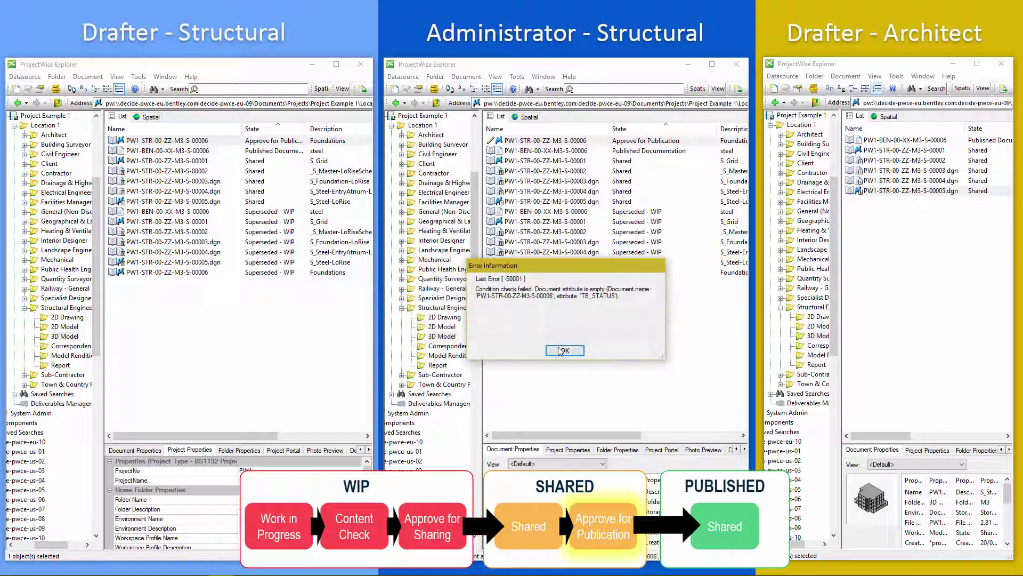
click(565, 350)
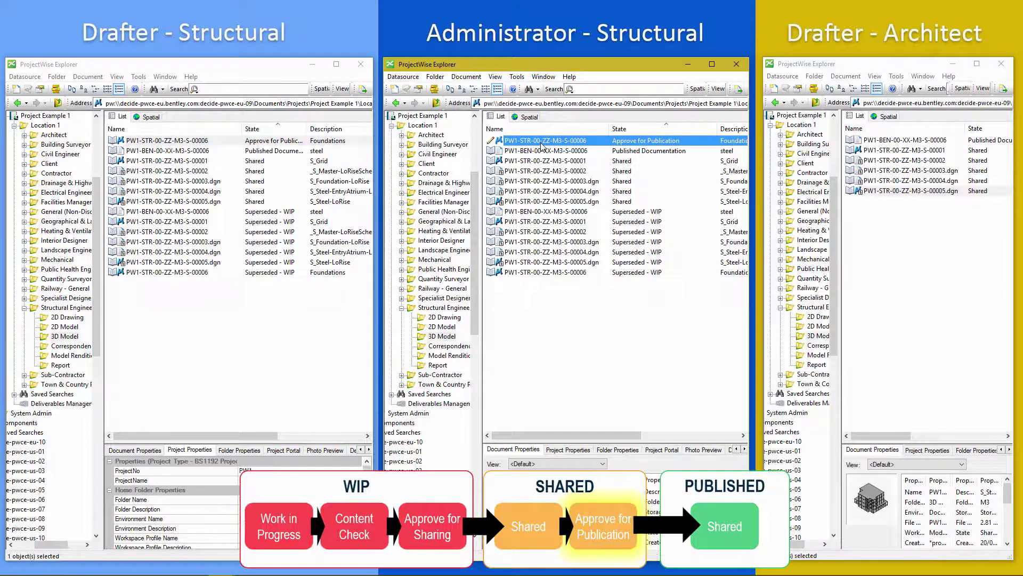
- Set the model's Design Status to CR with suitability Construction Record and save
drag(542, 142, 539, 153)
double_click(166, 140)
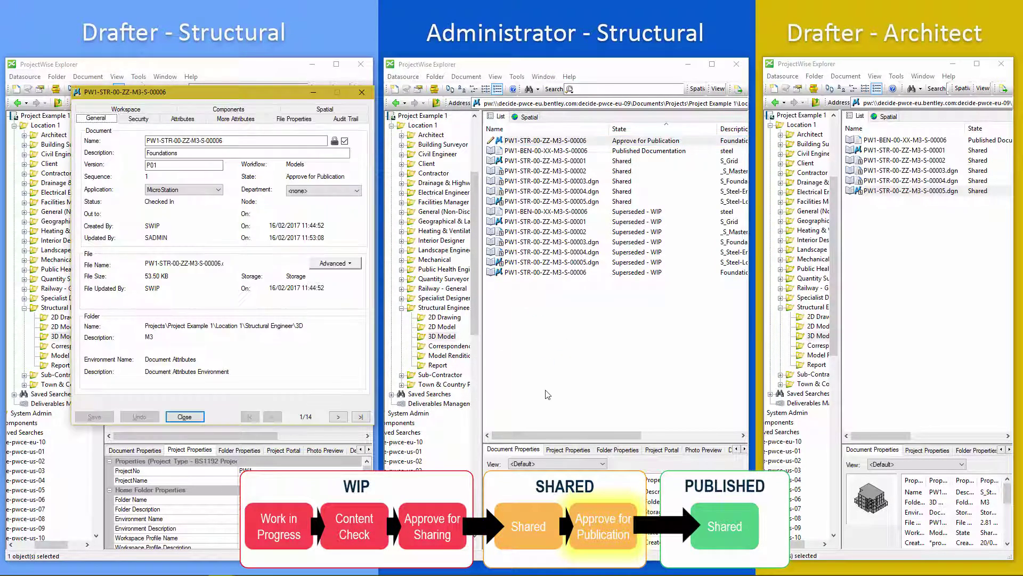
click(186, 118)
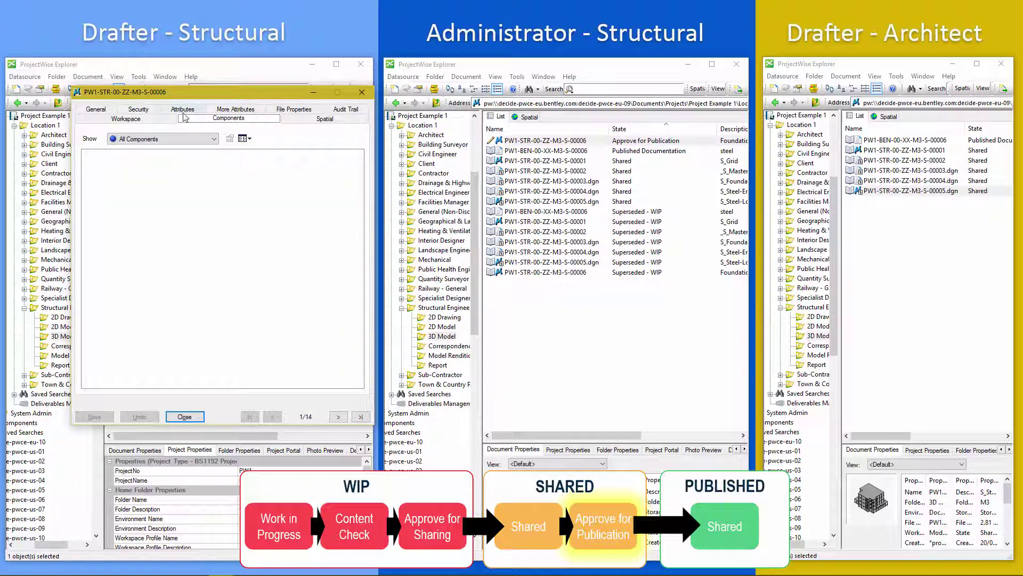
click(112, 318)
click(107, 328)
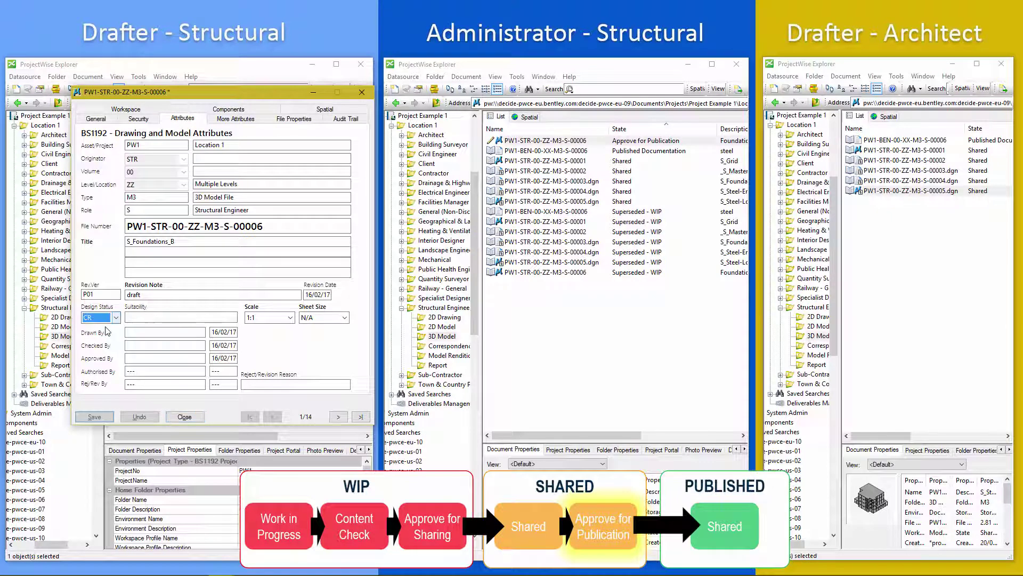
click(139, 314)
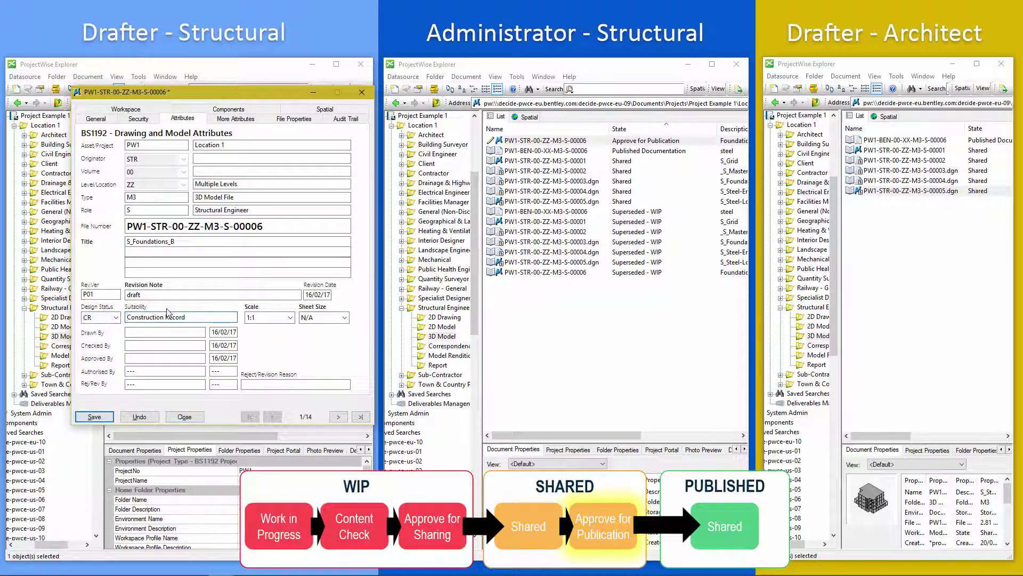
click(94, 417)
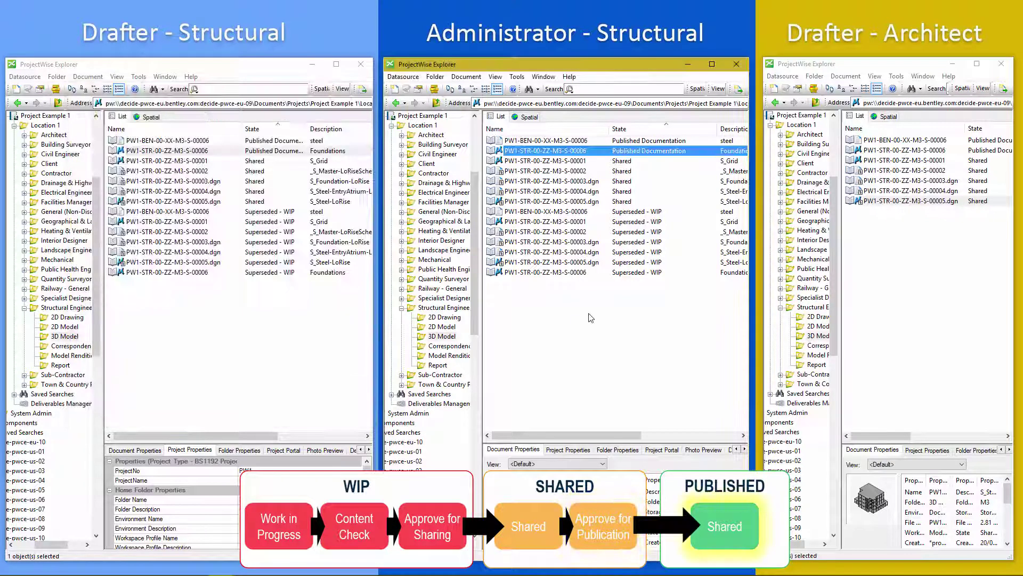
- Close the attributes form and select the Published Documentation S-00006 row in the architect's list
click(549, 142)
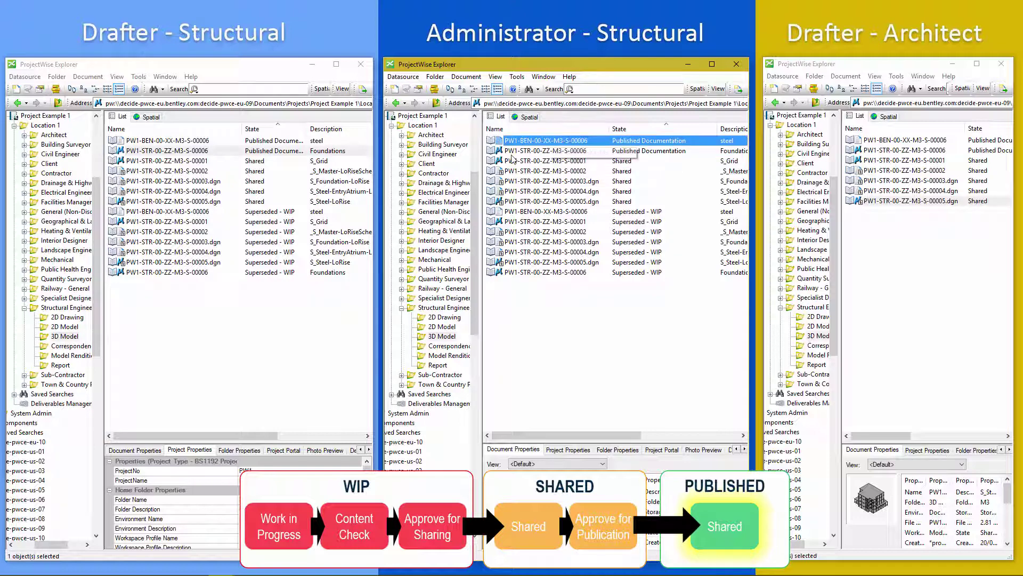
mouse_move(544, 435)
mouse_down()
mouse_move(571, 431)
mouse_move(536, 432)
mouse_up()
click(888, 151)
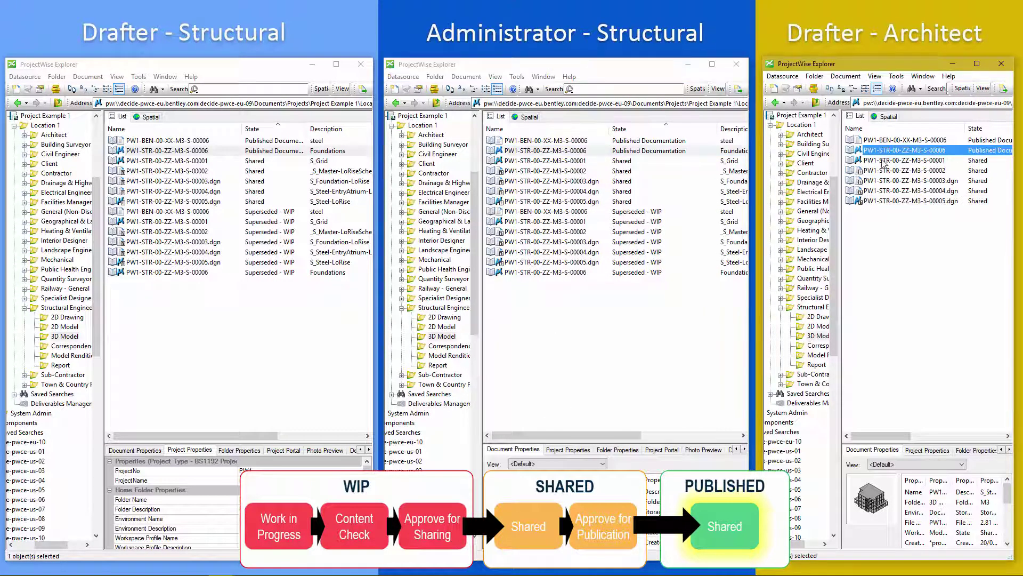